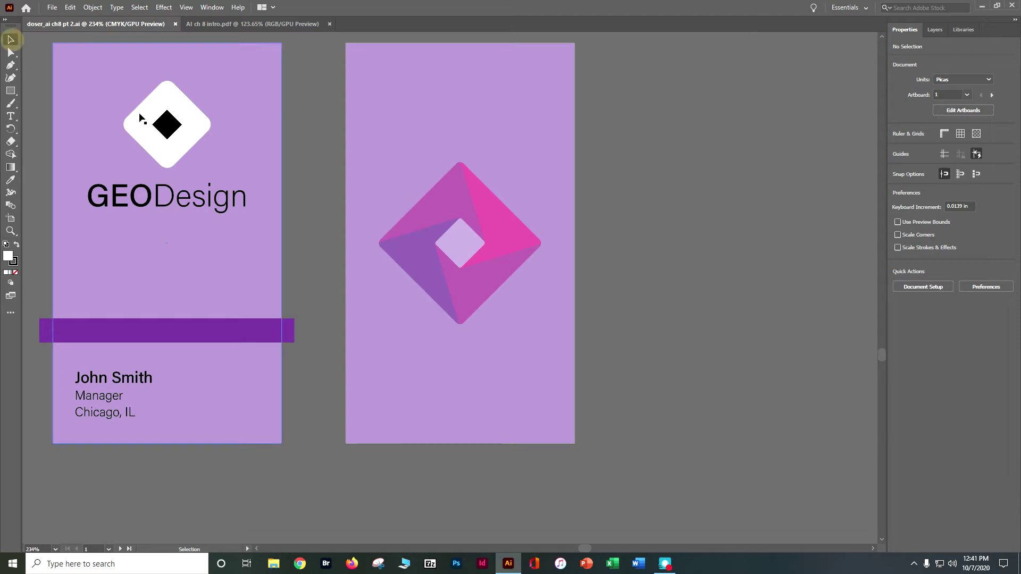
Inspect the black inner diamond and the white rounded diamond of the GEODesign logo up close, leaving nothing selected.
click(167, 124)
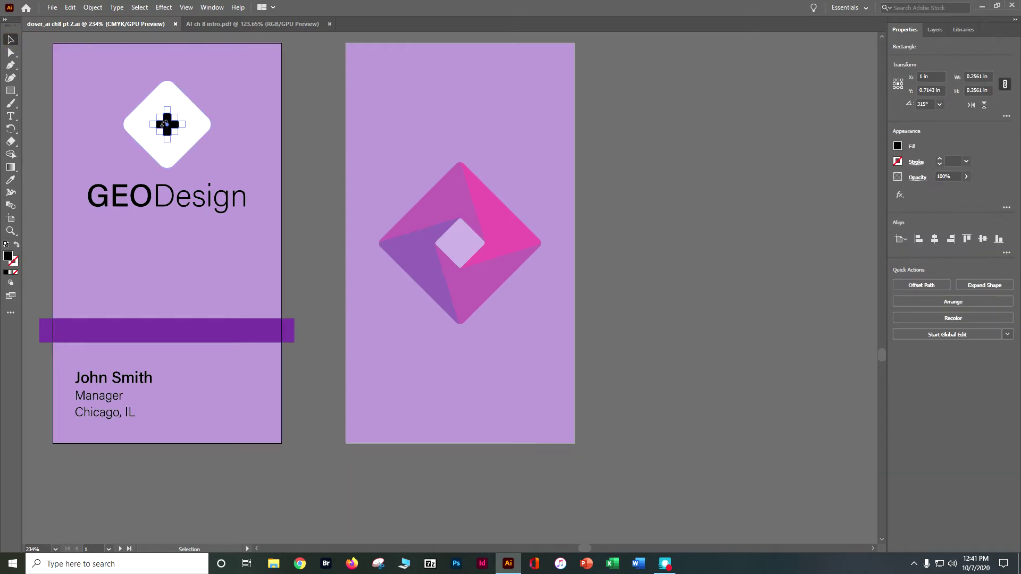
click(122, 85)
key(a)
click(148, 97)
key(ctrl+equal)
key(ctrl+equal)
key(ctrl+equal)
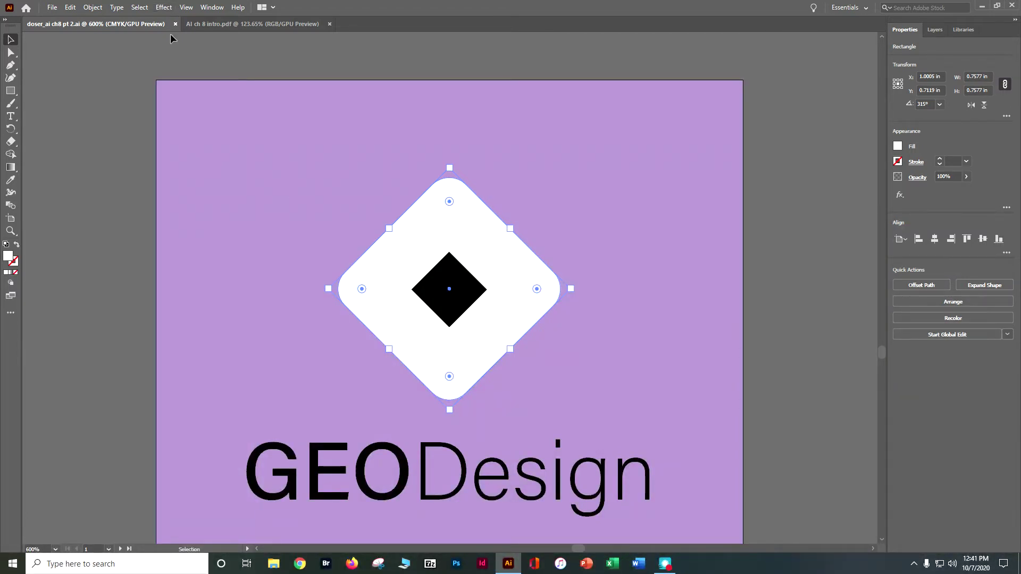
click(133, 87)
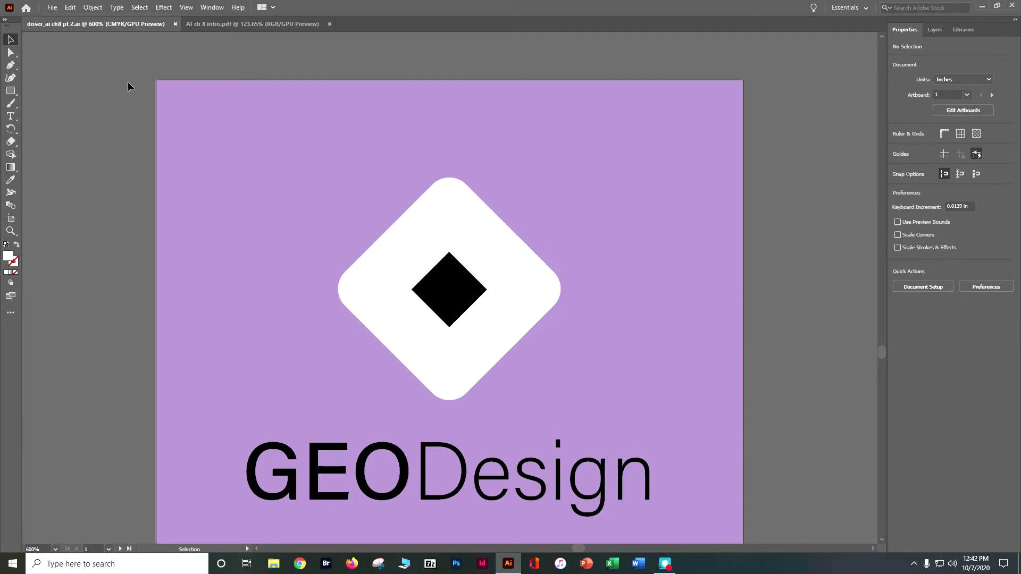
Using the default black 1 pt stroke, draw four straight lines joining each inner diamond corner to the matching rounded corner of the white diamond.
click(14, 89)
drag(14, 89, 49, 139)
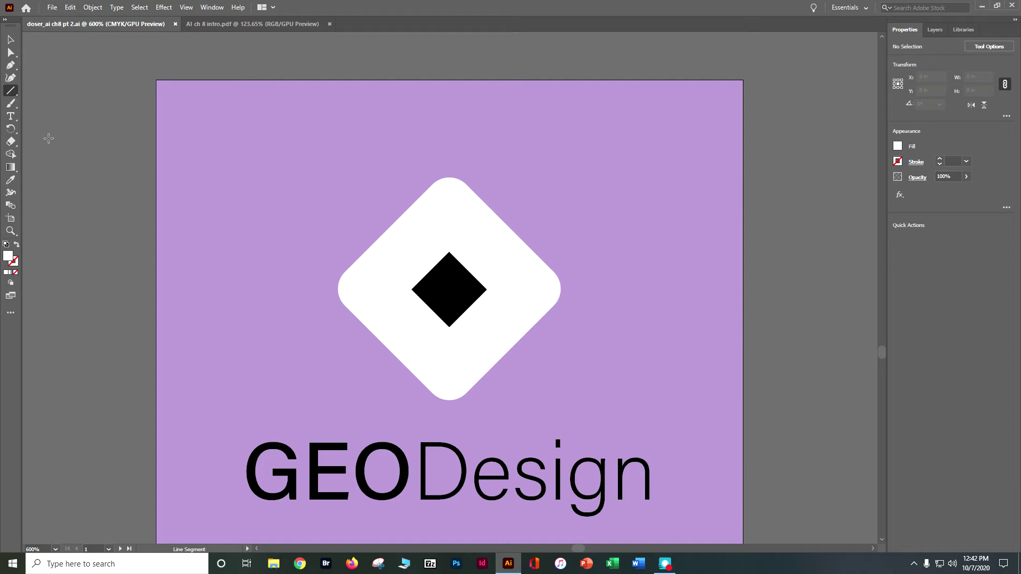
key(d)
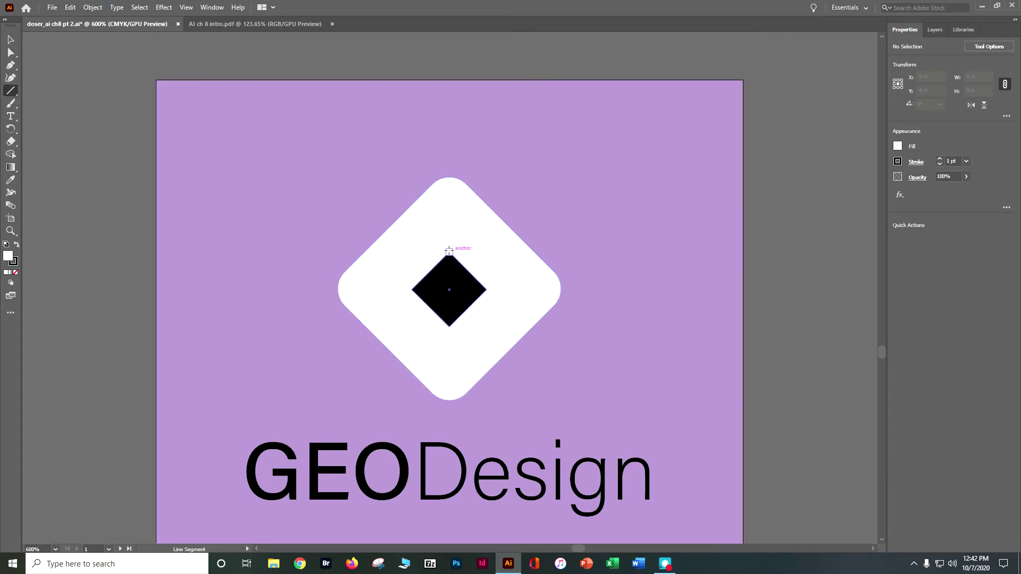
key(ctrl+plus)
key(ctrl+plus)
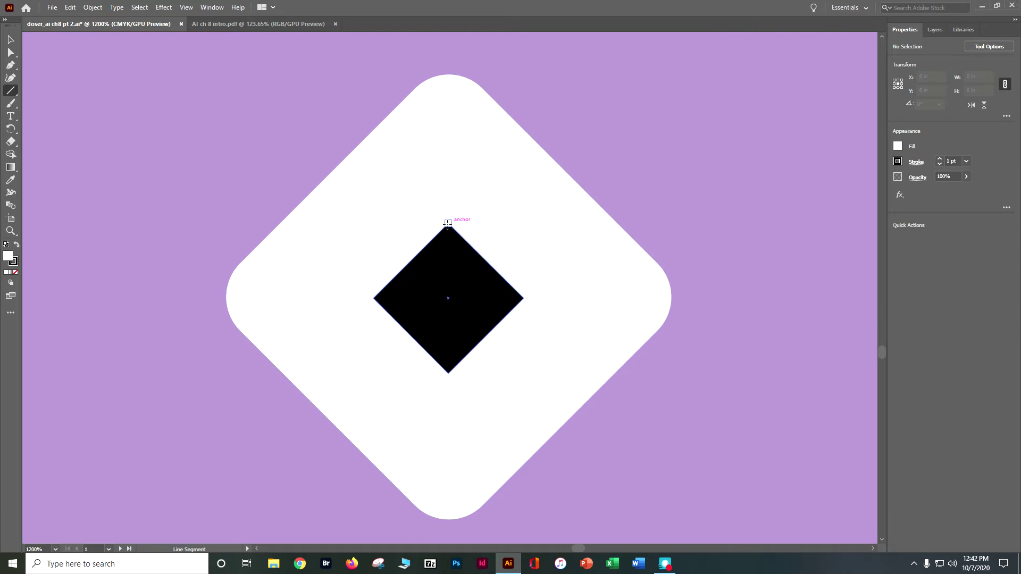
drag(449, 224, 452, 75)
drag(524, 299, 671, 299)
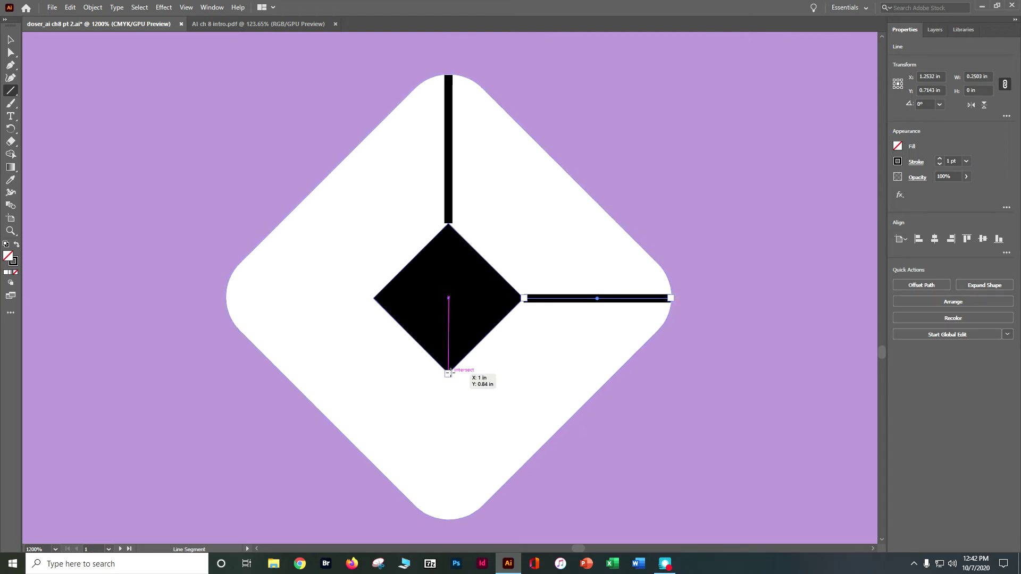
drag(448, 370, 448, 517)
drag(374, 298, 227, 297)
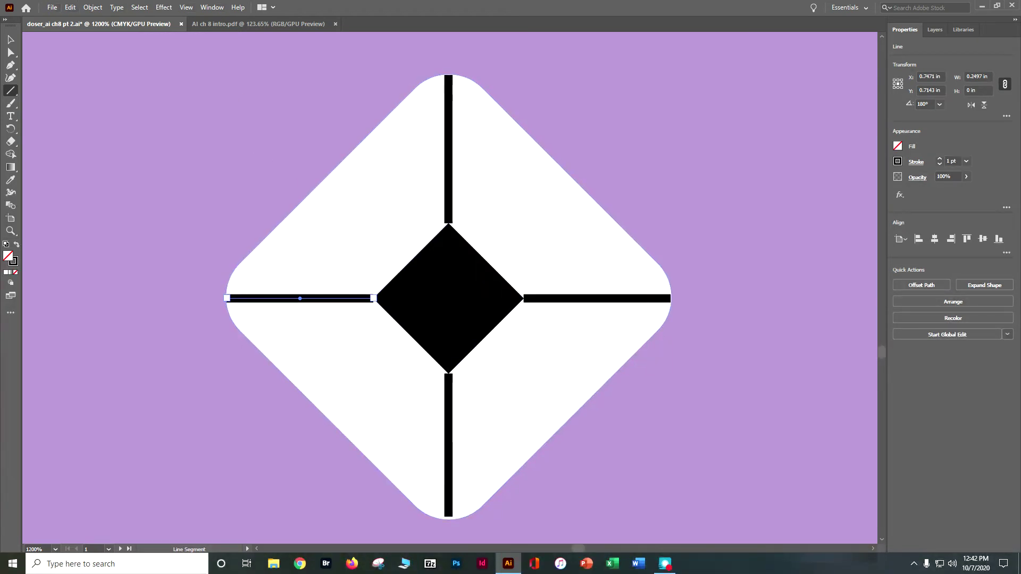
In Outline view, select both diamonds and the four connecting lines, and return to GPU Preview.
click(187, 7)
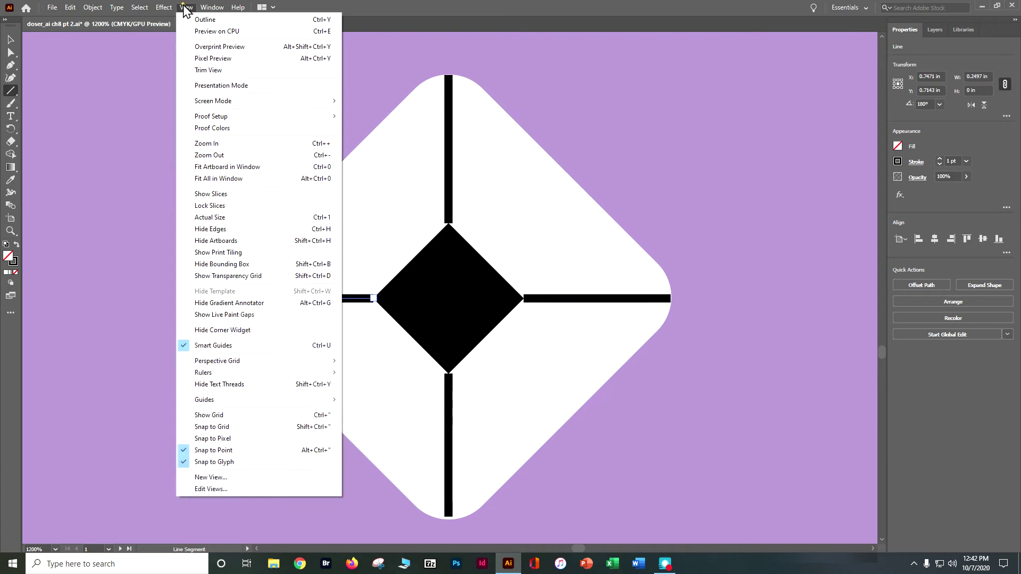
click(205, 20)
mouse_move(33, 50)
mouse_down()
mouse_move(679, 465)
mouse_move(676, 454)
mouse_up()
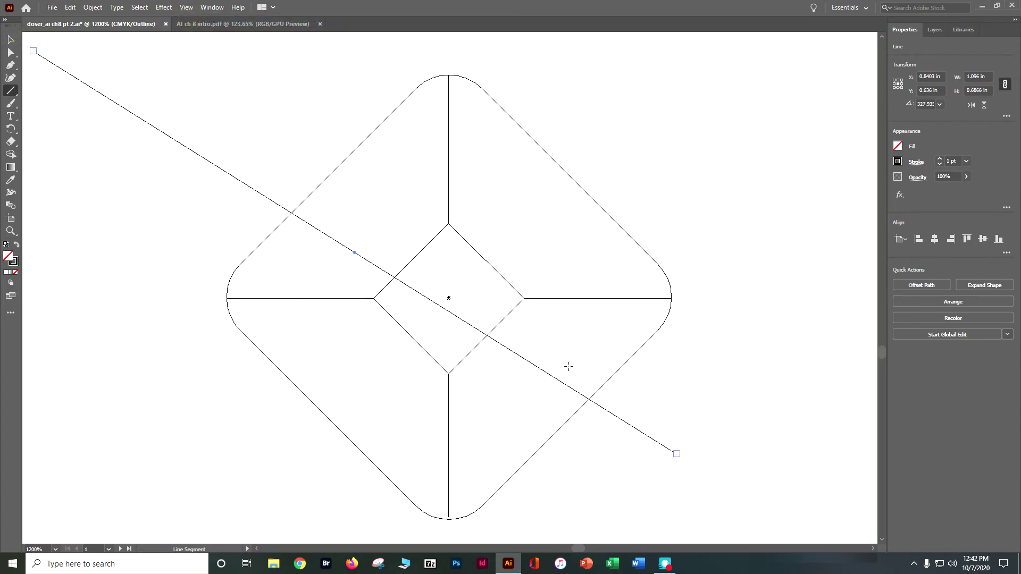
key(ctrl+z)
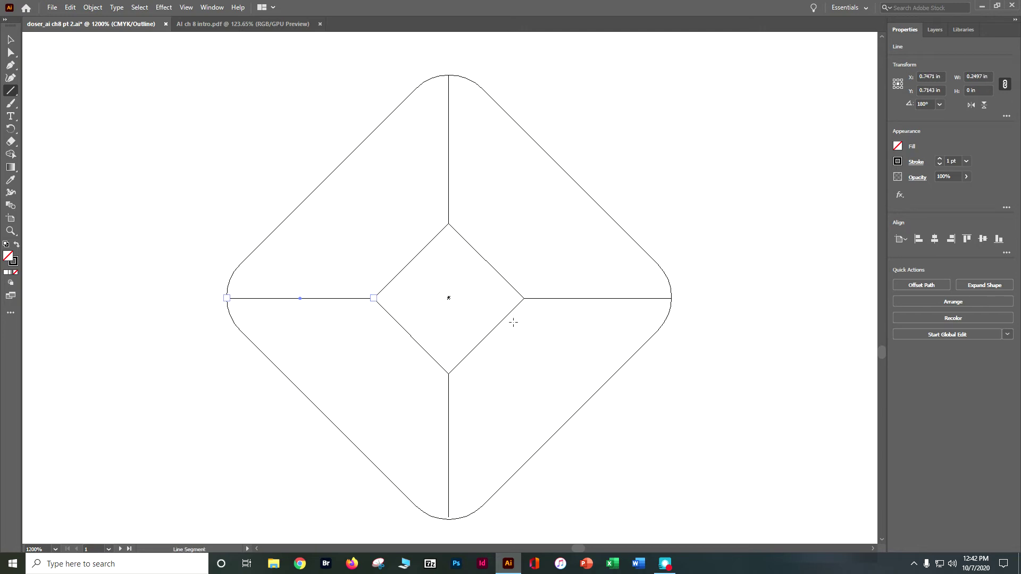
click(11, 39)
drag(110, 57, 700, 441)
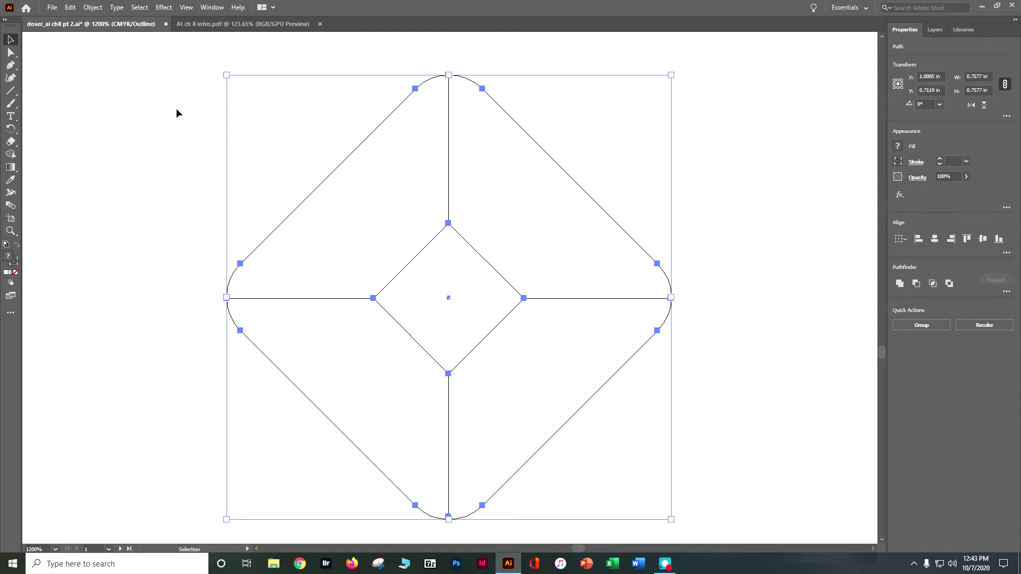
click(186, 7)
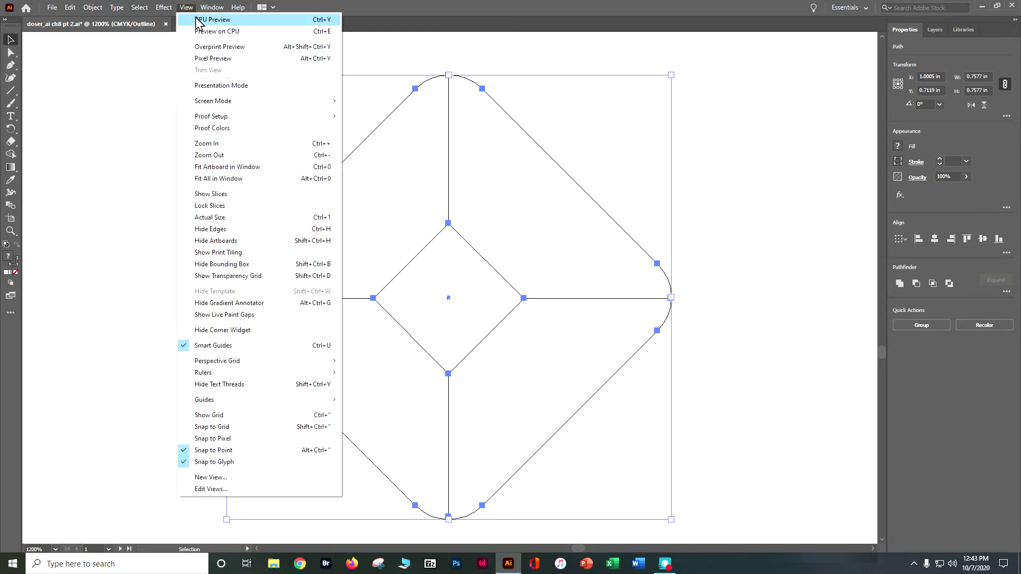
click(198, 20)
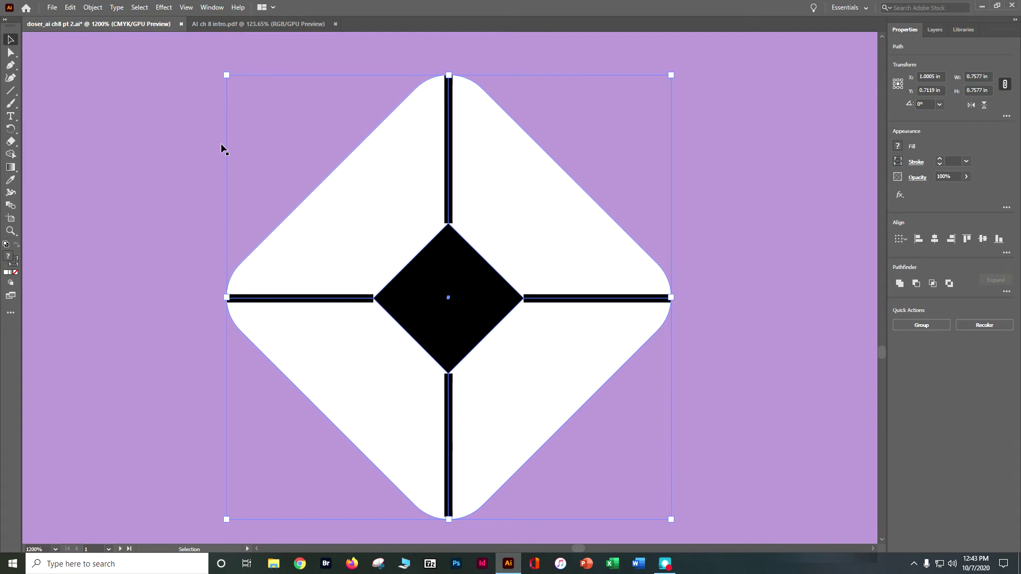
Add the Live Paint Bucket to the toolbar as the active tool.
click(14, 315)
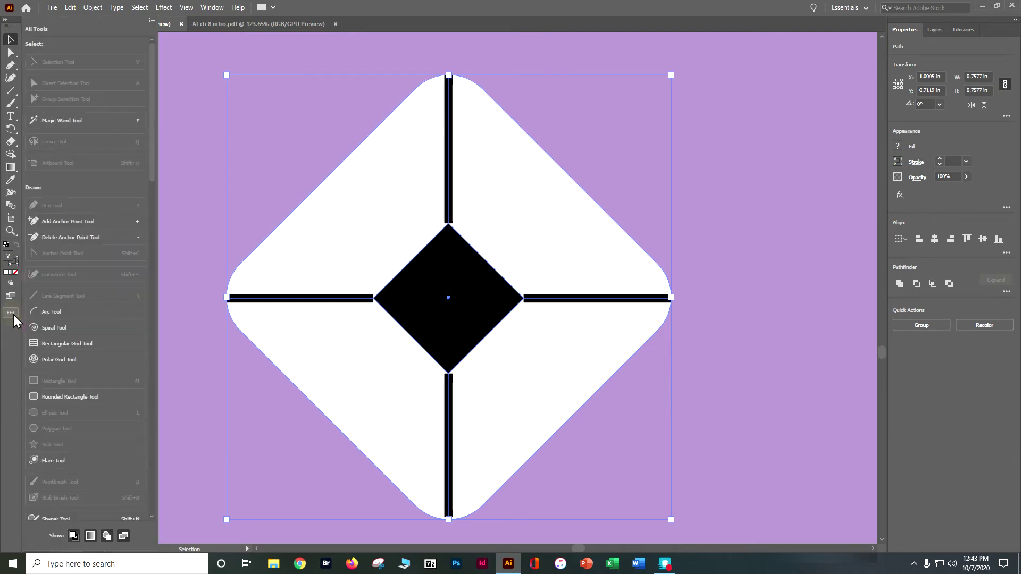
scroll(139, 214, down, 10)
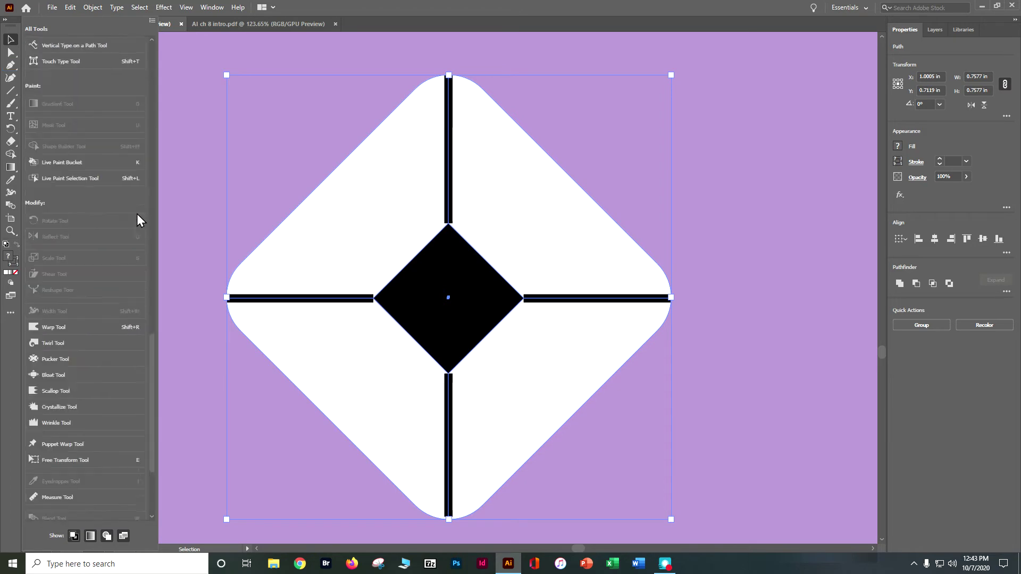
scroll(133, 226, up, 3)
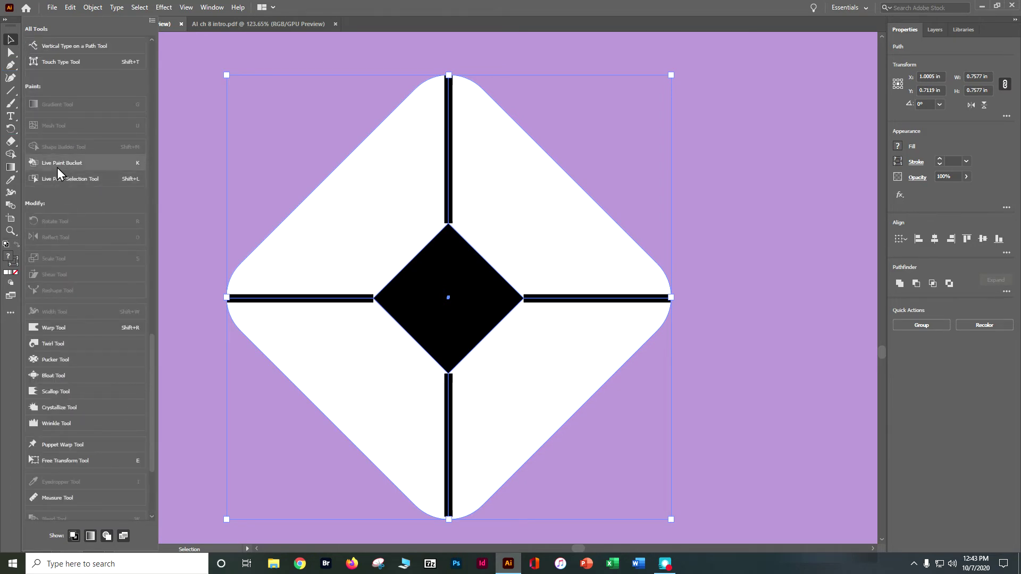
mouse_move(45, 166)
mouse_down()
mouse_move(15, 156)
mouse_move(11, 115)
mouse_up()
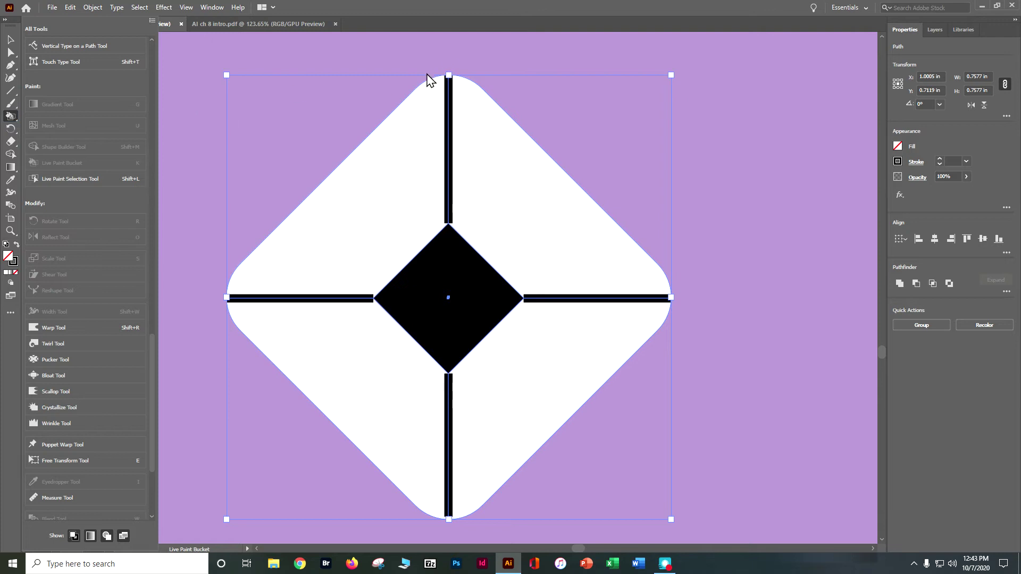
click(491, 6)
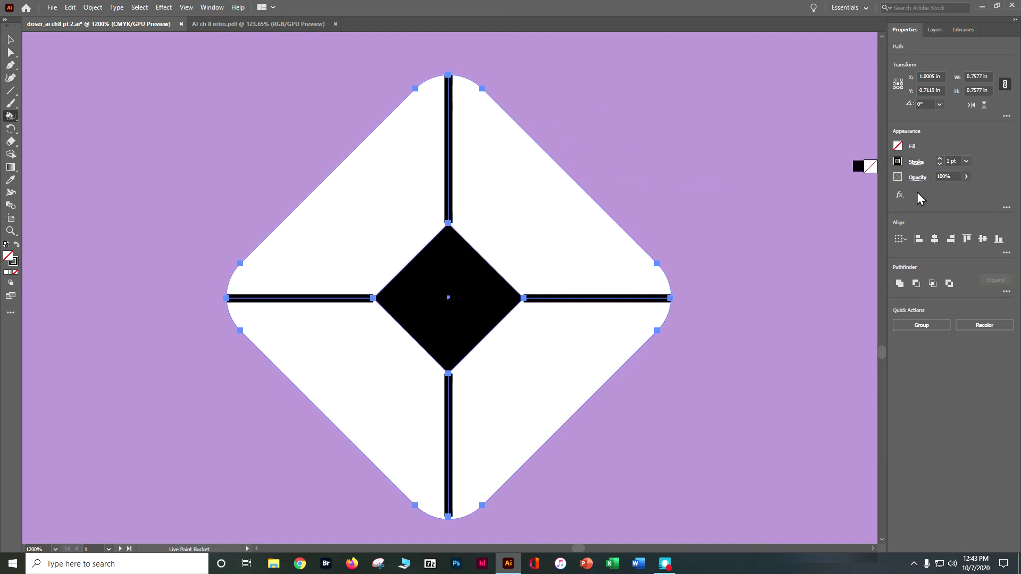
Set the paint fill to the light purple swatch, the first colour in the document's colour group.
click(898, 147)
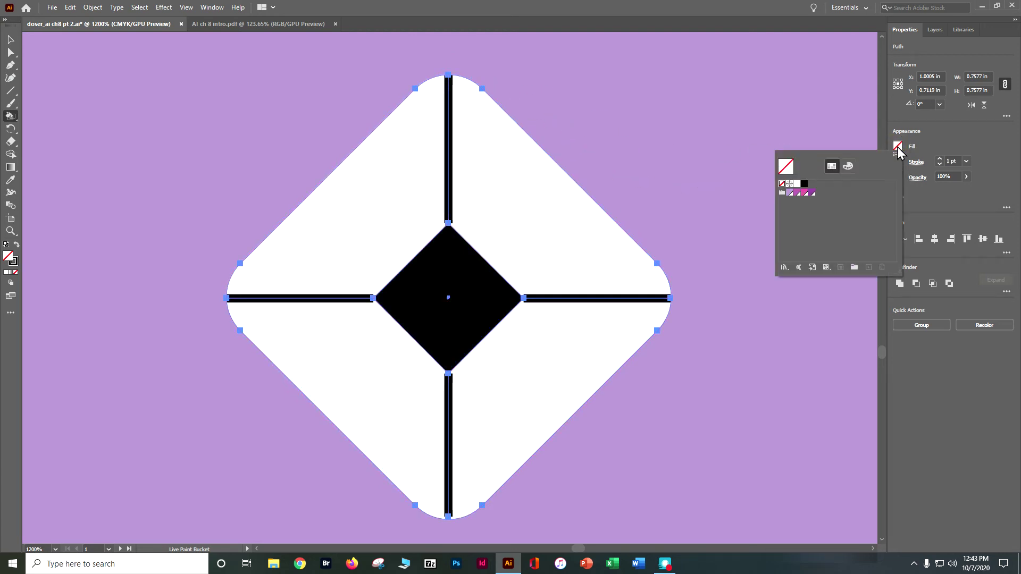
click(898, 147)
click(898, 146)
click(791, 195)
click(791, 195)
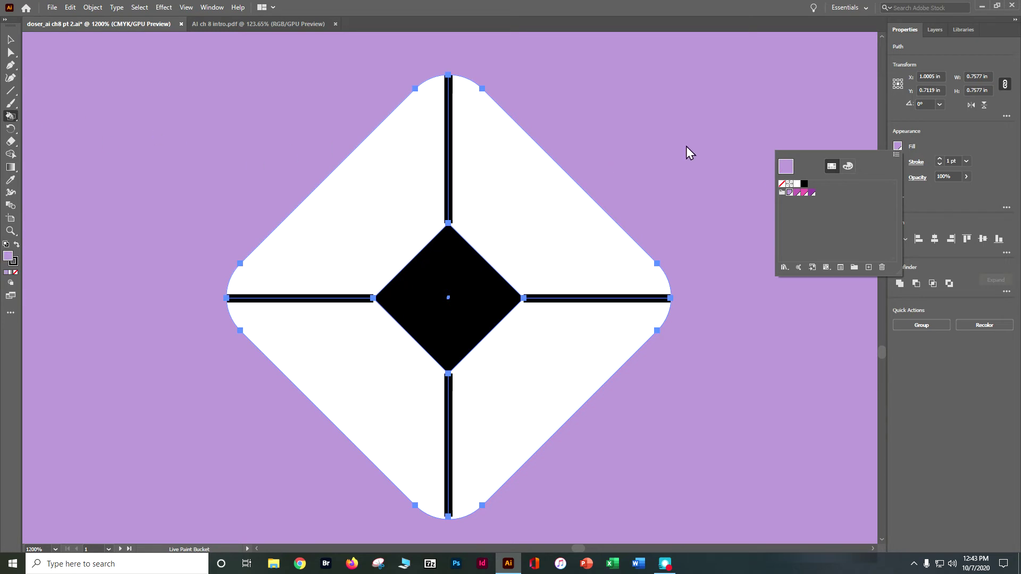
click(898, 145)
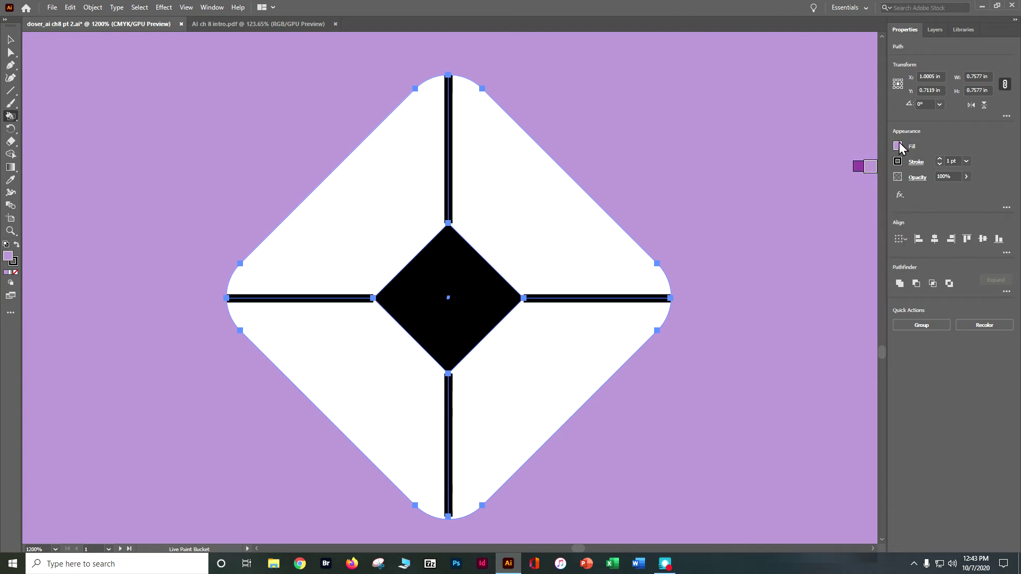
Live-paint the logo's upper-left section, undo the light purple fill, and fill it with the group's pinkish-purple swatch instead.
click(396, 209)
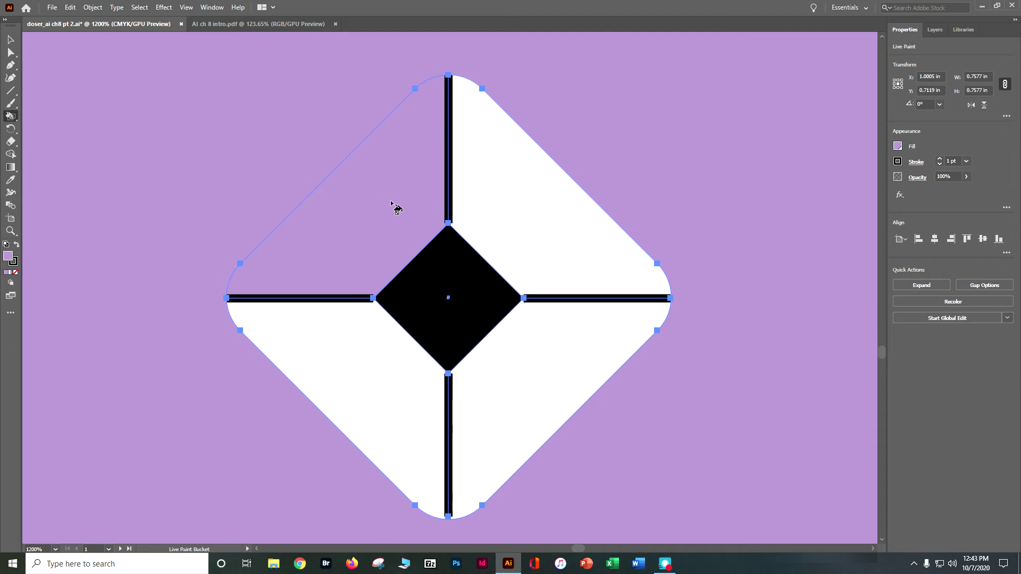
key(ctrl+z)
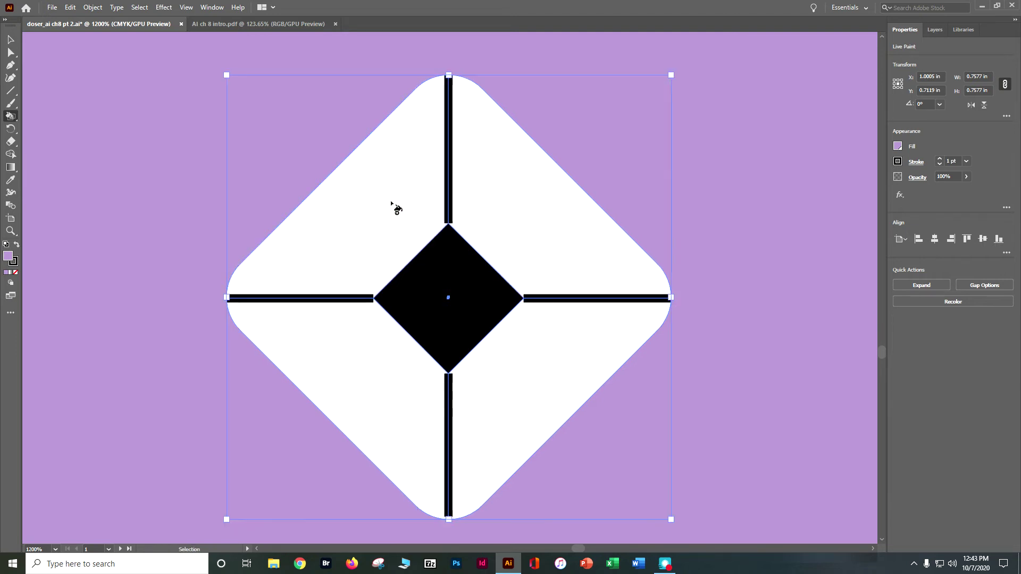
key(Right)
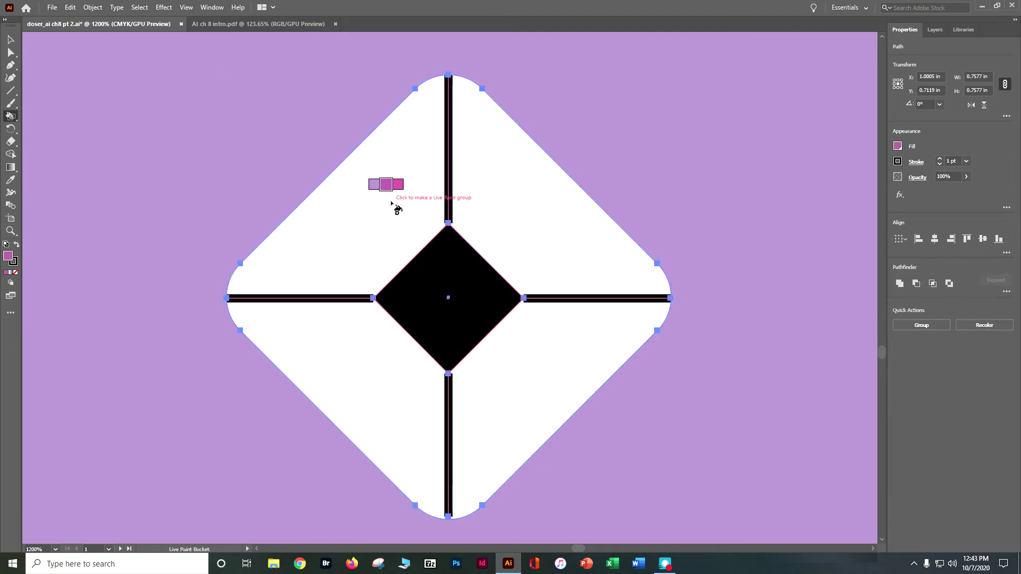
click(393, 205)
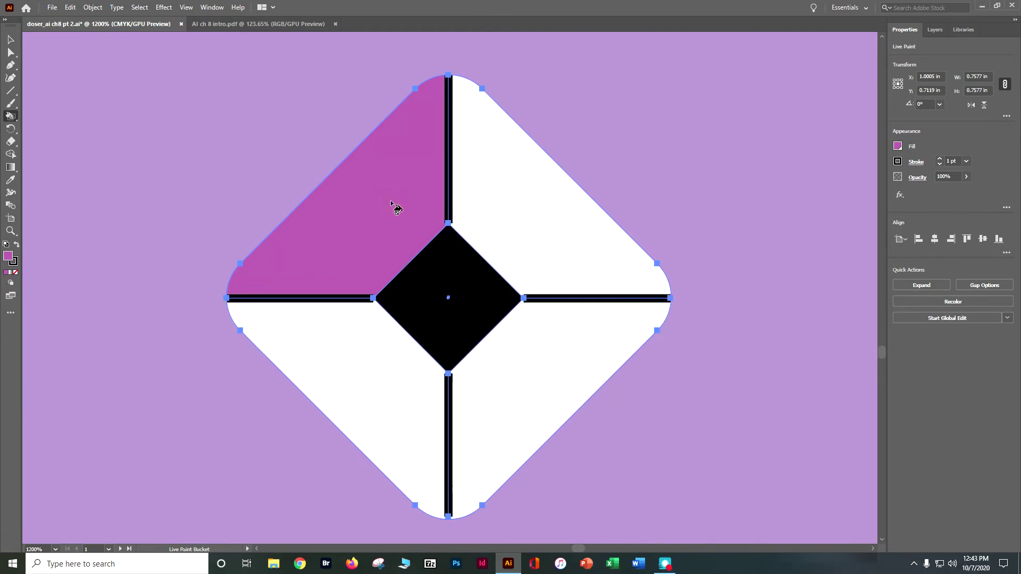
Fill the logo's upper-right and lower-left sections with bright pink and its lower-right section with dark purple.
key(Right)
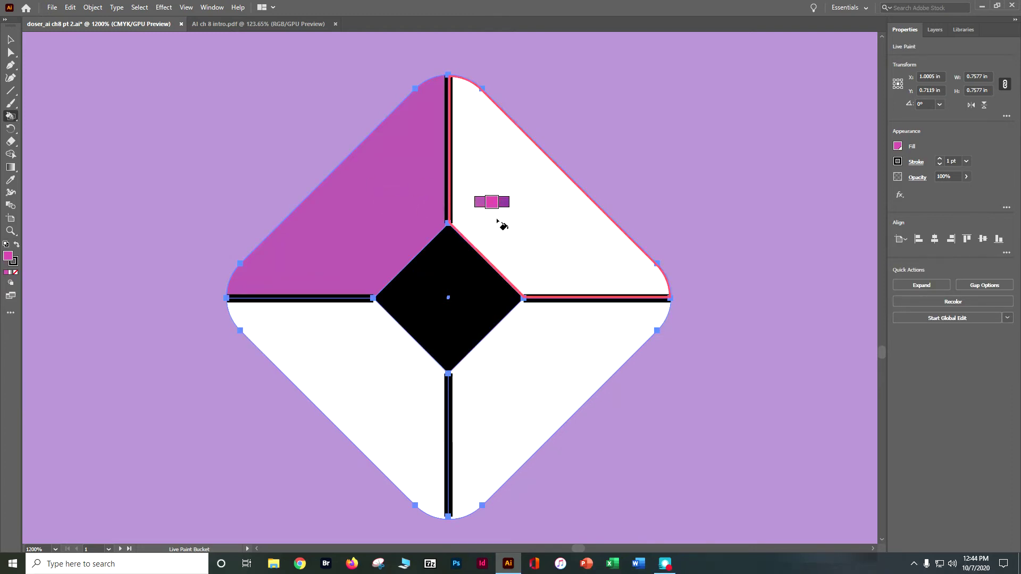
click(499, 220)
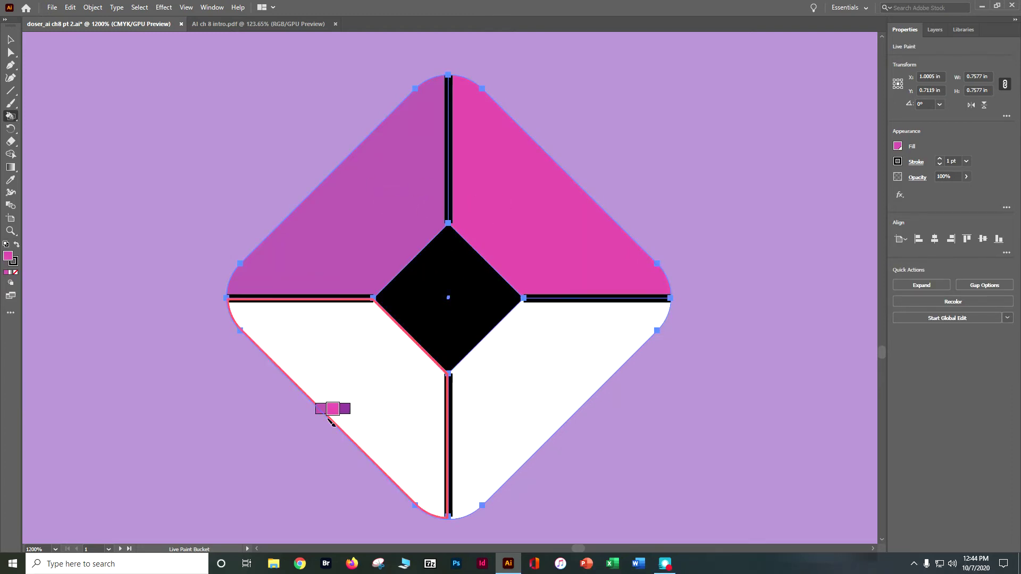
click(356, 379)
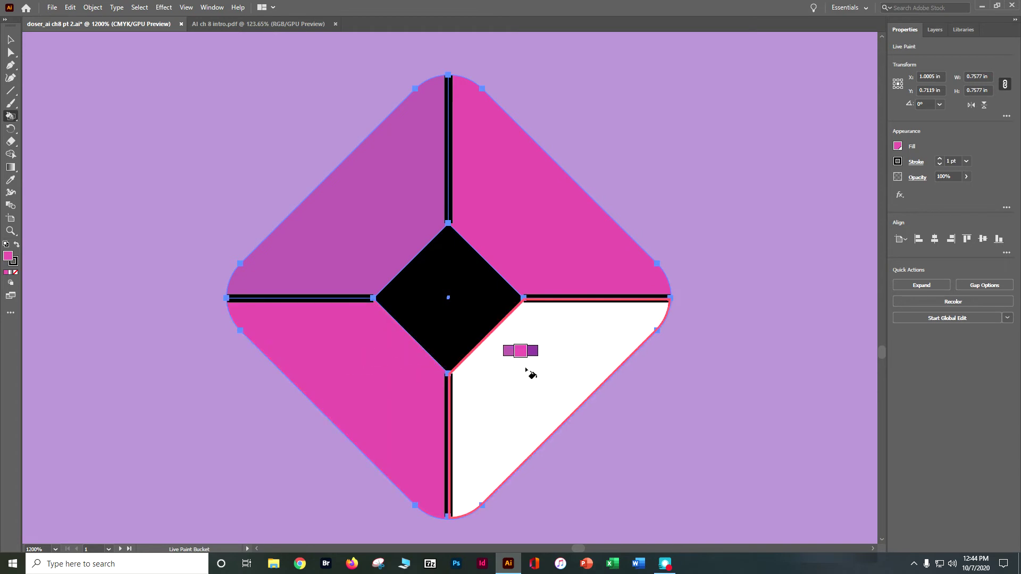
key(Right)
click(525, 368)
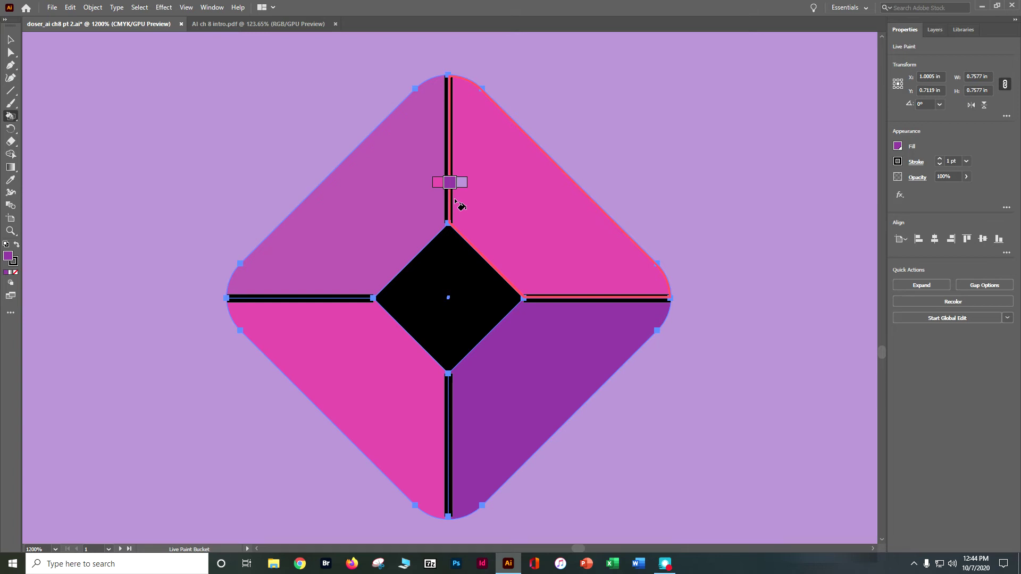
Configure the Live Paint Bucket to paint strokes only, with Paint Fills turned off.
double_click(10, 118)
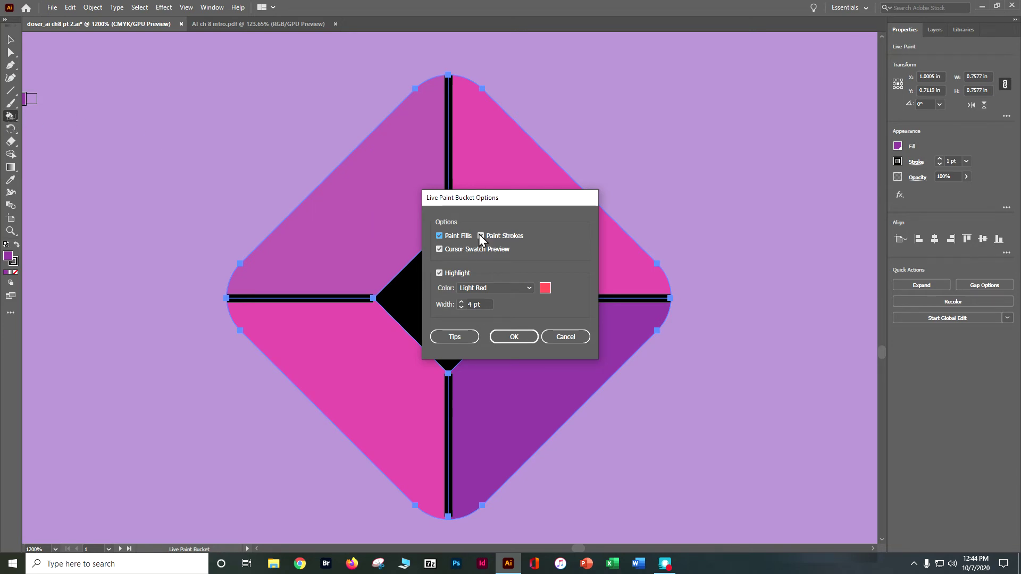
click(439, 236)
click(514, 338)
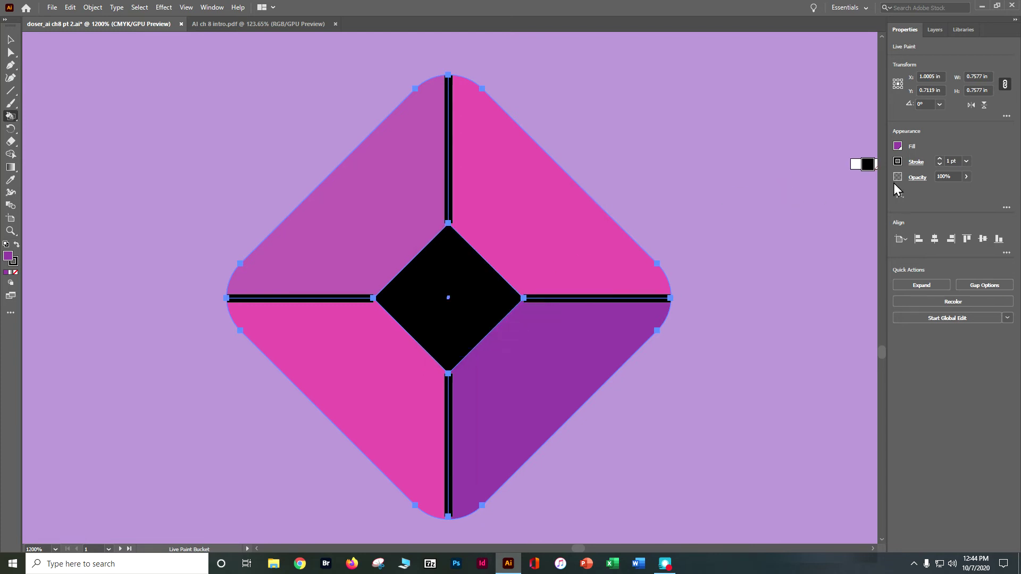
Set the stroke to None and live-paint it onto the four black lines dividing the diamond logo.
click(898, 161)
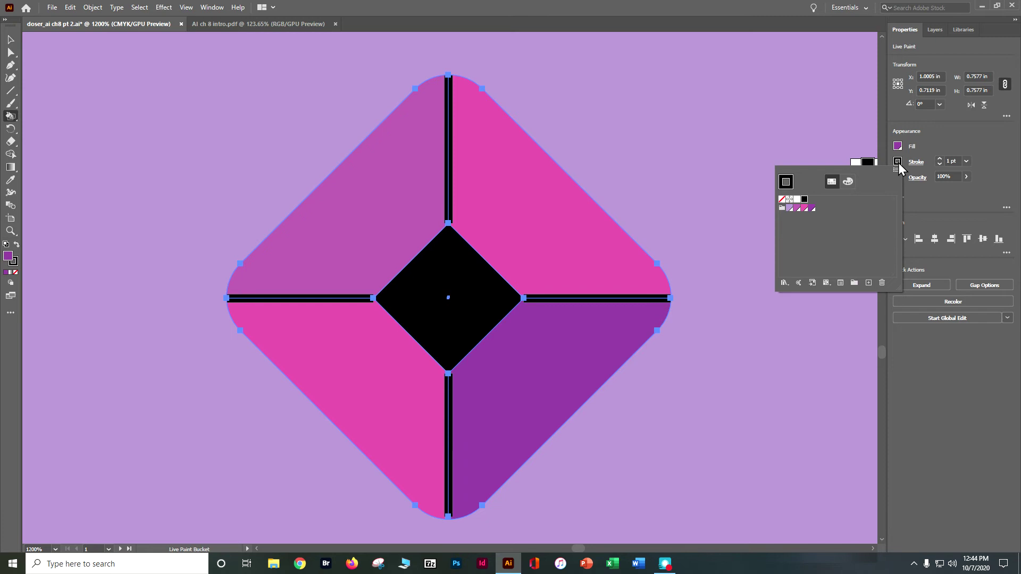
click(782, 199)
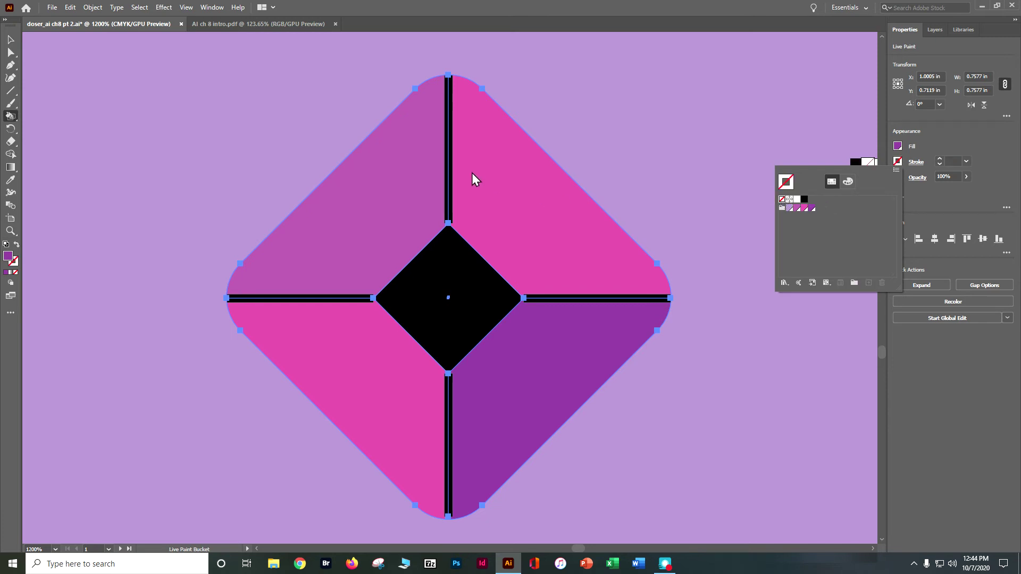
click(443, 159)
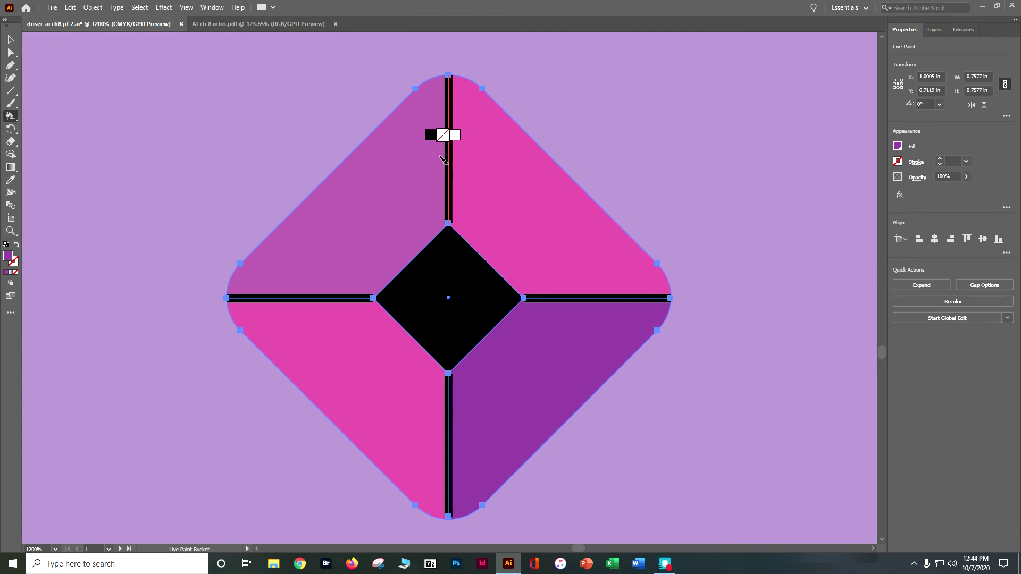
click(443, 159)
click(564, 296)
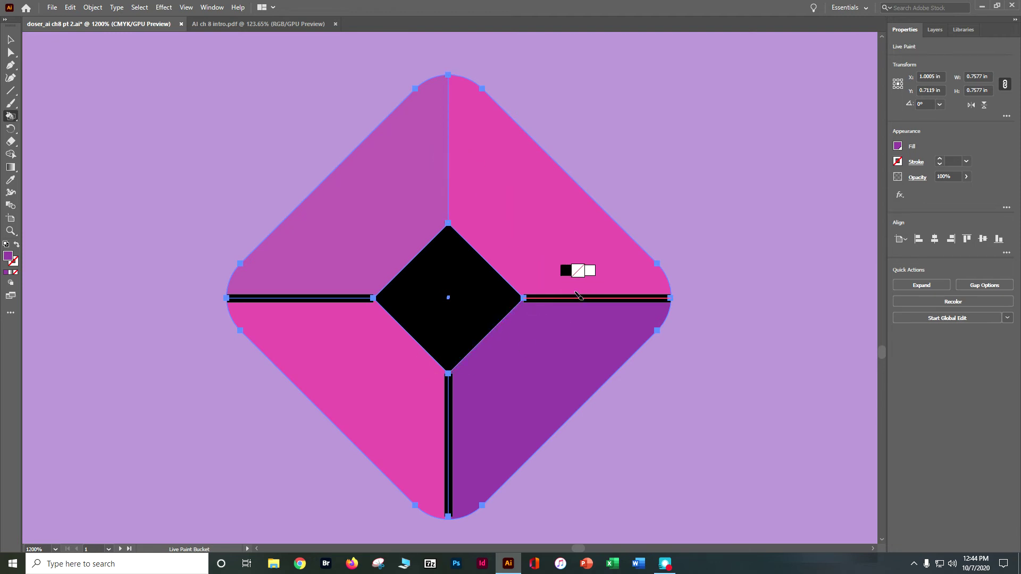
click(573, 297)
click(444, 394)
click(339, 297)
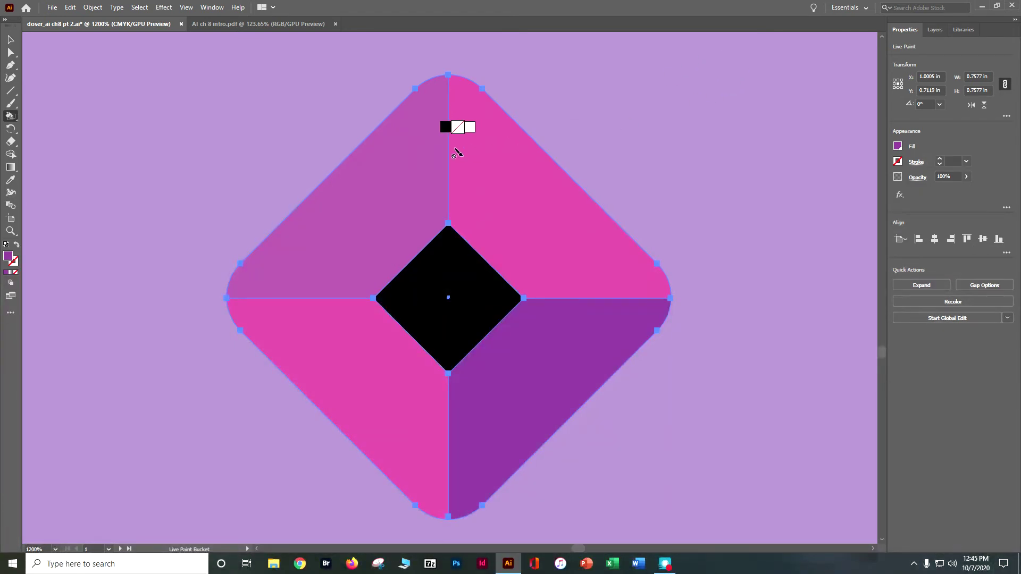
Deselect the logo and save the business card document.
click(139, 8)
click(163, 42)
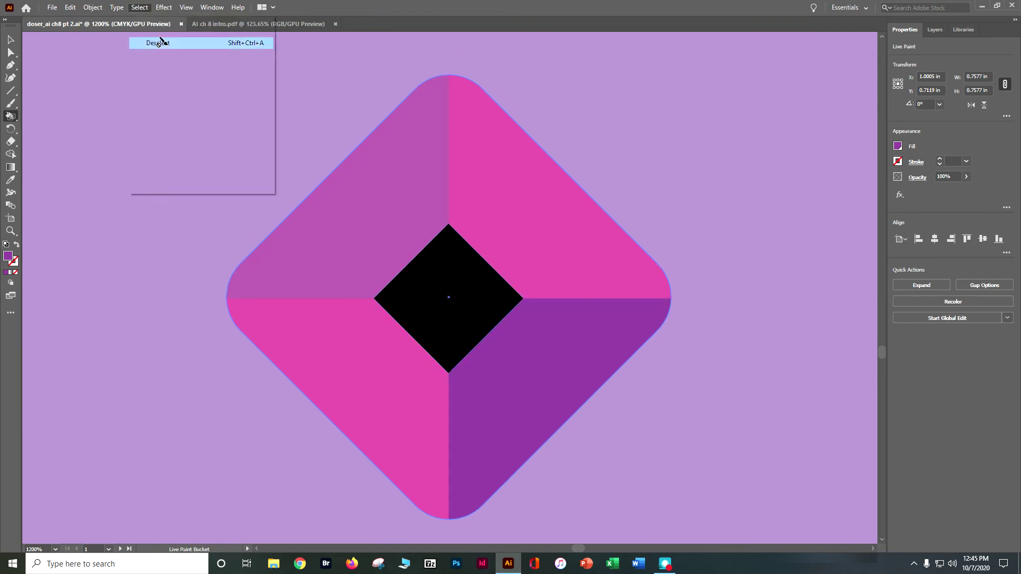
key(v)
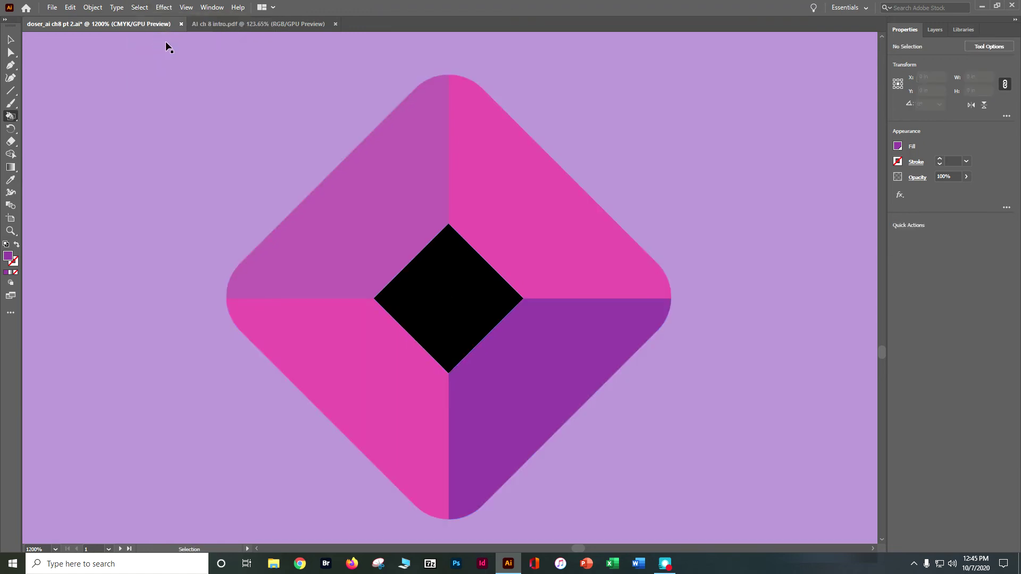
key(ctrl+s)
Turn Paint Fills back on for the Live Paint Bucket, leaving Paint Strokes enabled.
key(k)
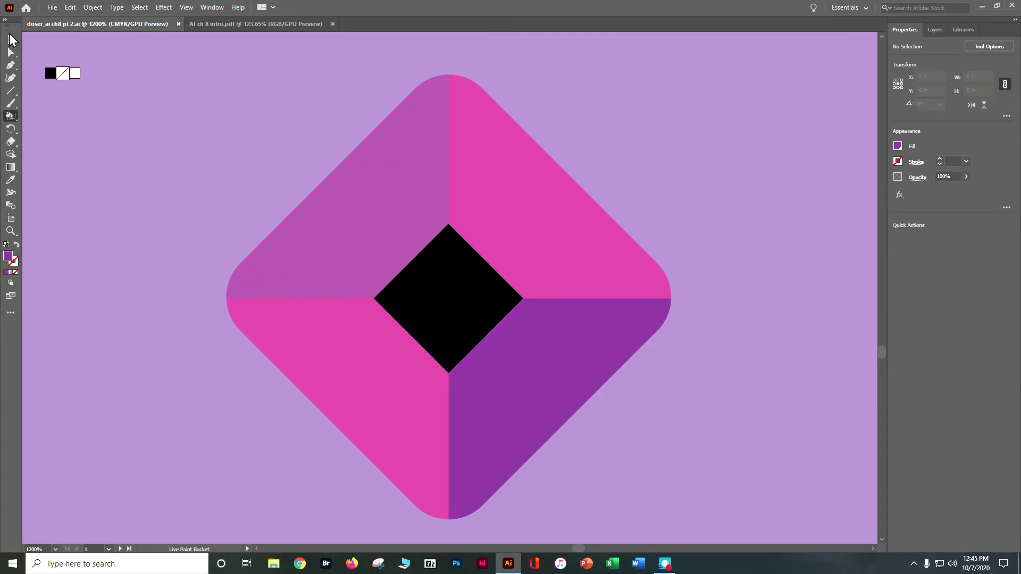
click(183, 9)
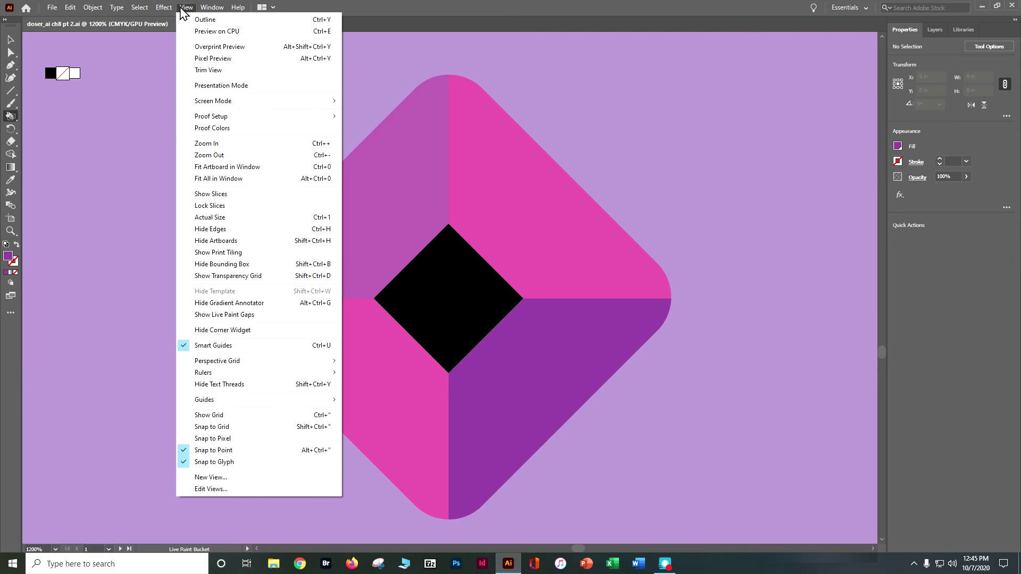
click(236, 169)
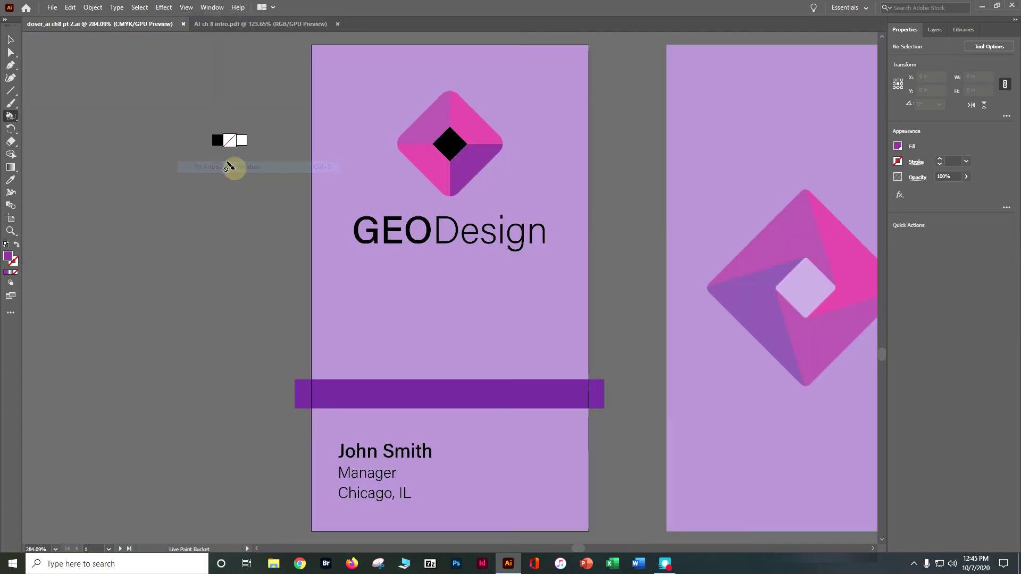
double_click(10, 119)
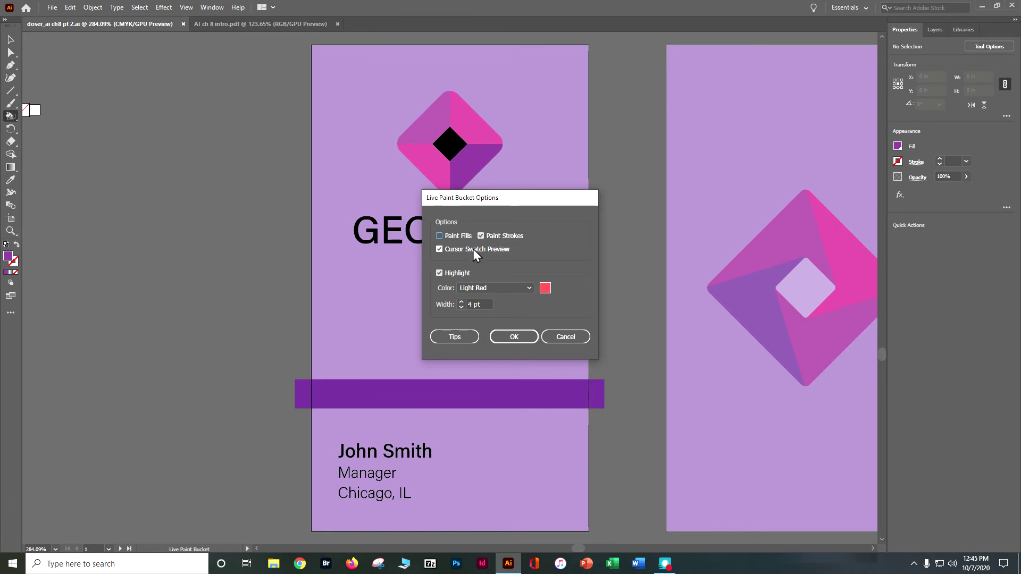
click(440, 236)
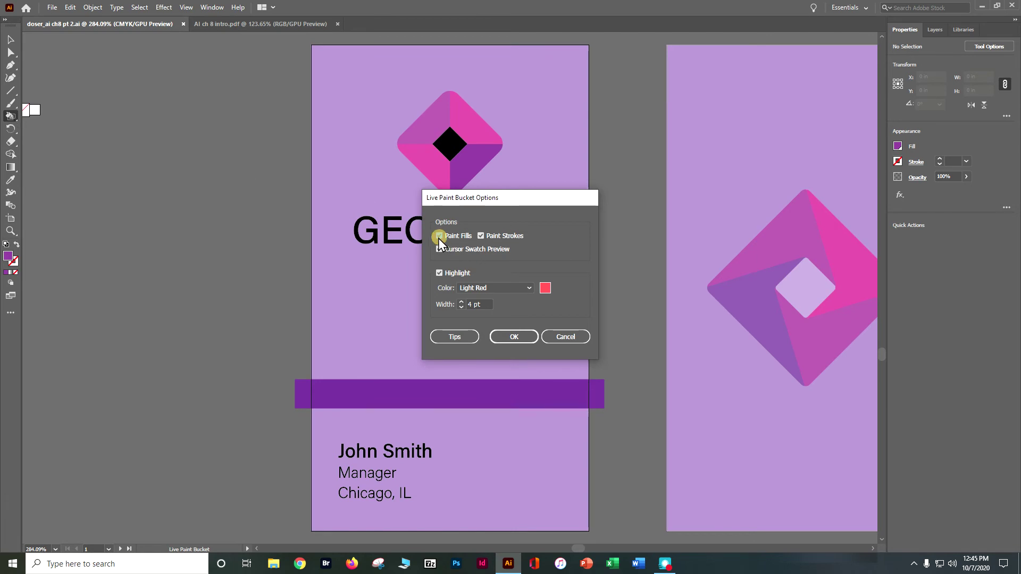
click(512, 336)
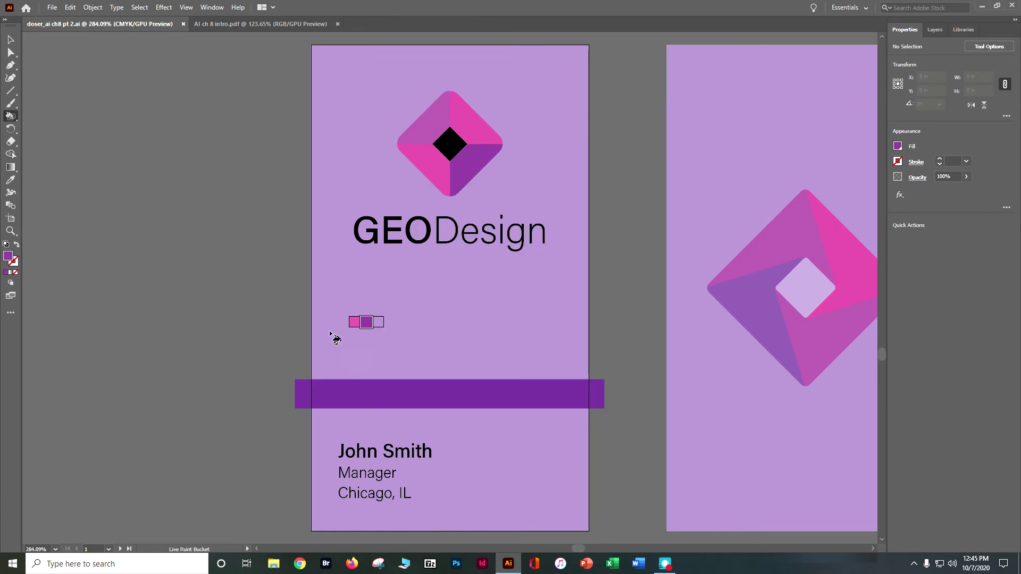
Convert the front card's light purple background rectangle into a Live Paint group.
click(10, 40)
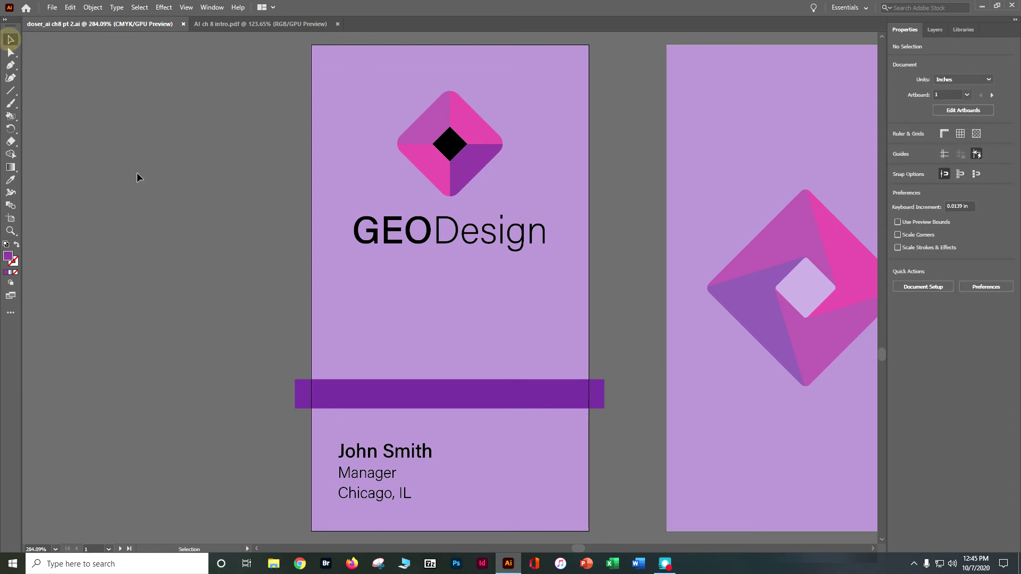
click(311, 224)
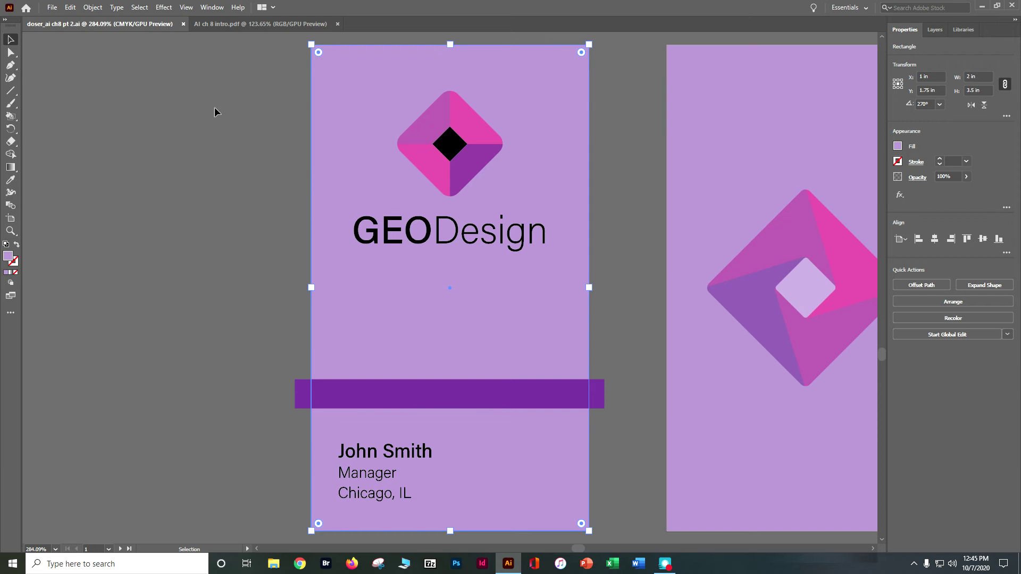
click(93, 7)
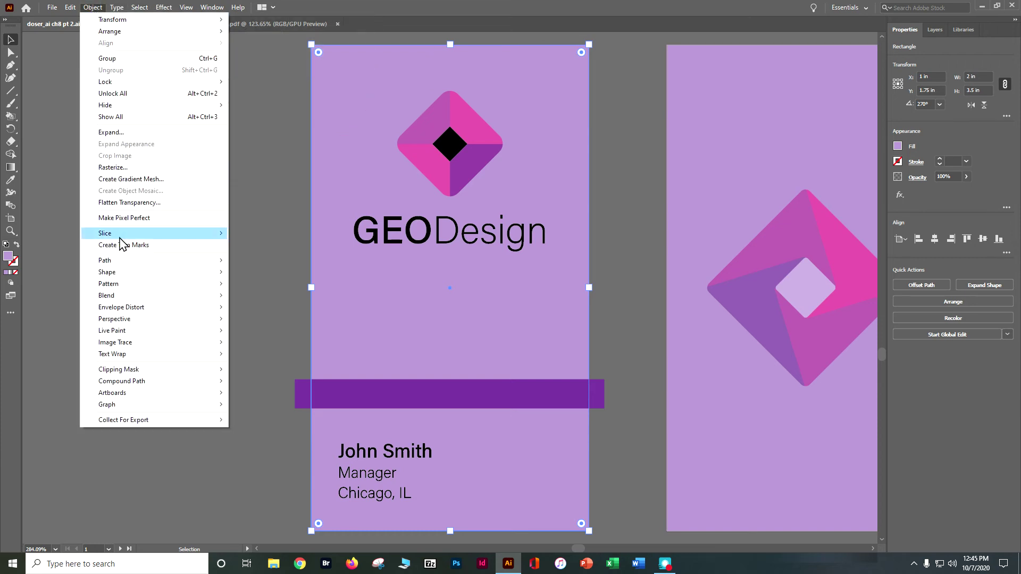
mouse_move(191, 331)
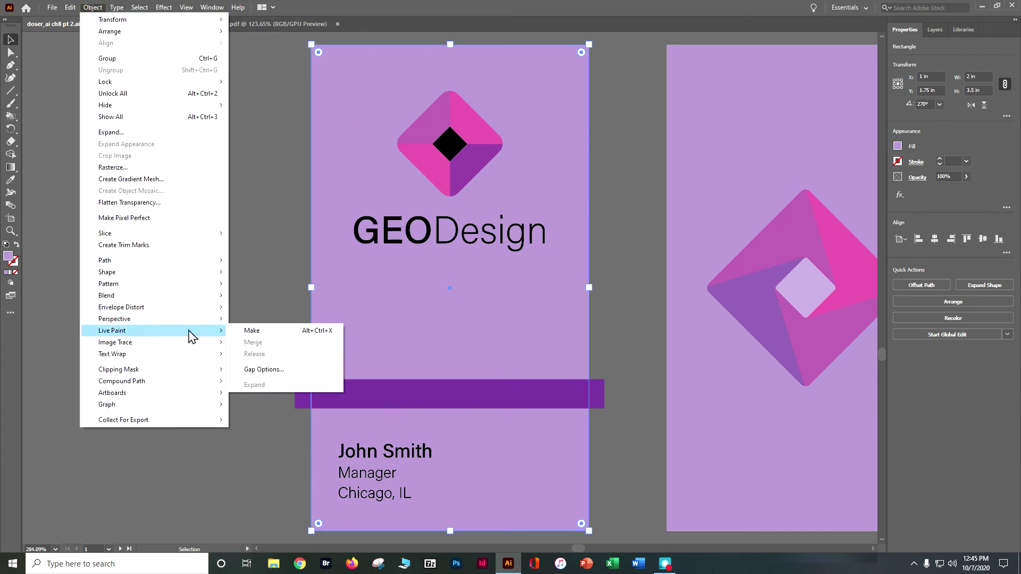
click(248, 330)
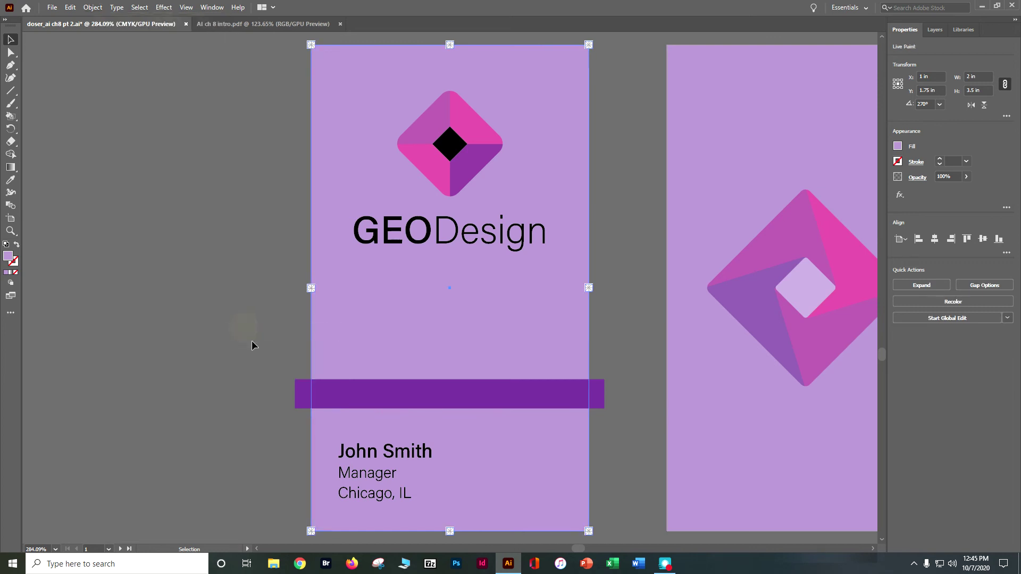
Add the thick purple horizontal line to the selection and make one Live Paint group from it and the background.
shift+click(327, 398)
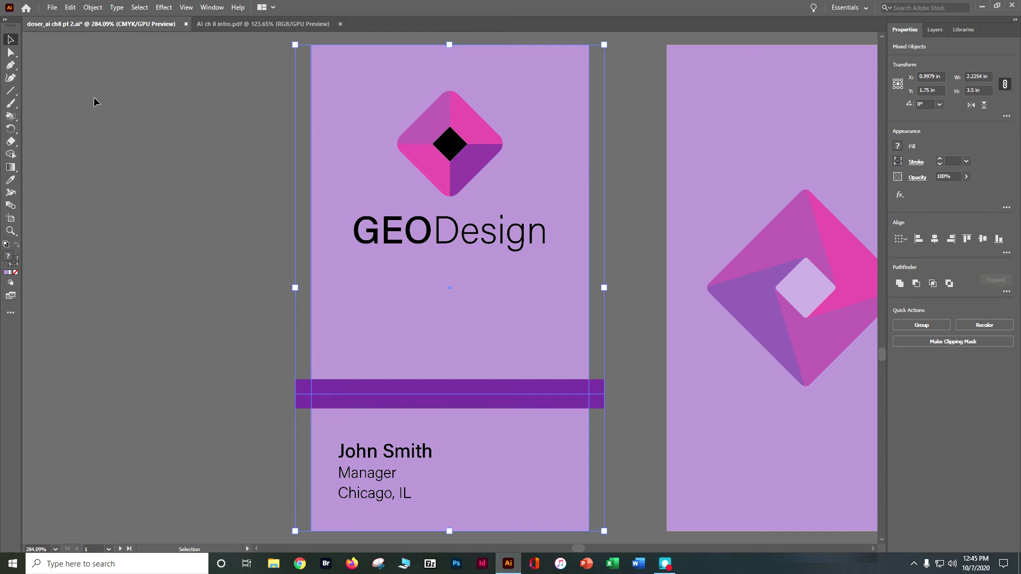
click(91, 8)
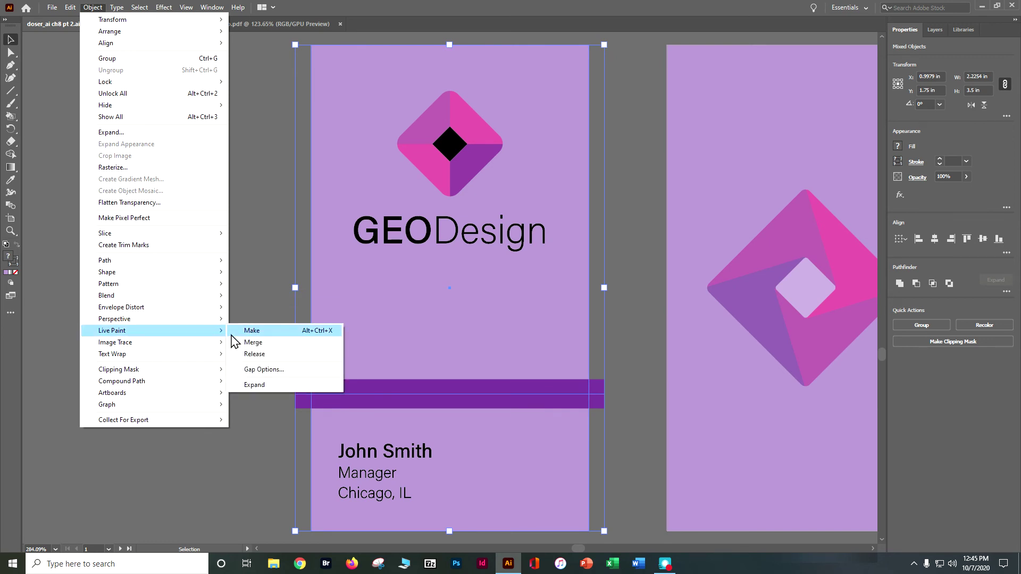
click(250, 332)
scroll(229, 320, down, 2)
scroll(222, 305, down, 2)
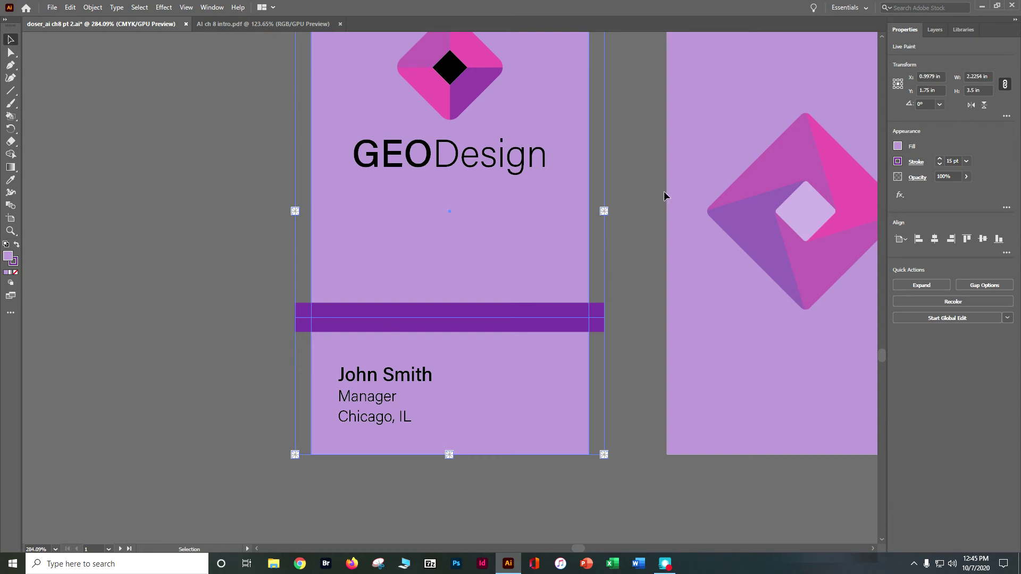
Try a white fill on the whole background Live Paint group and undo it.
click(897, 147)
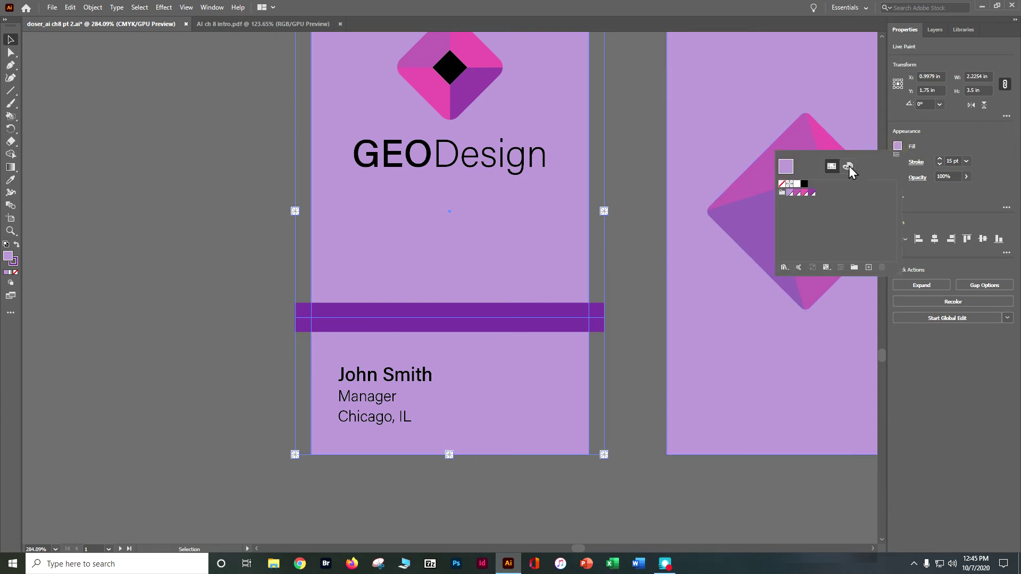
click(798, 184)
key(Escape)
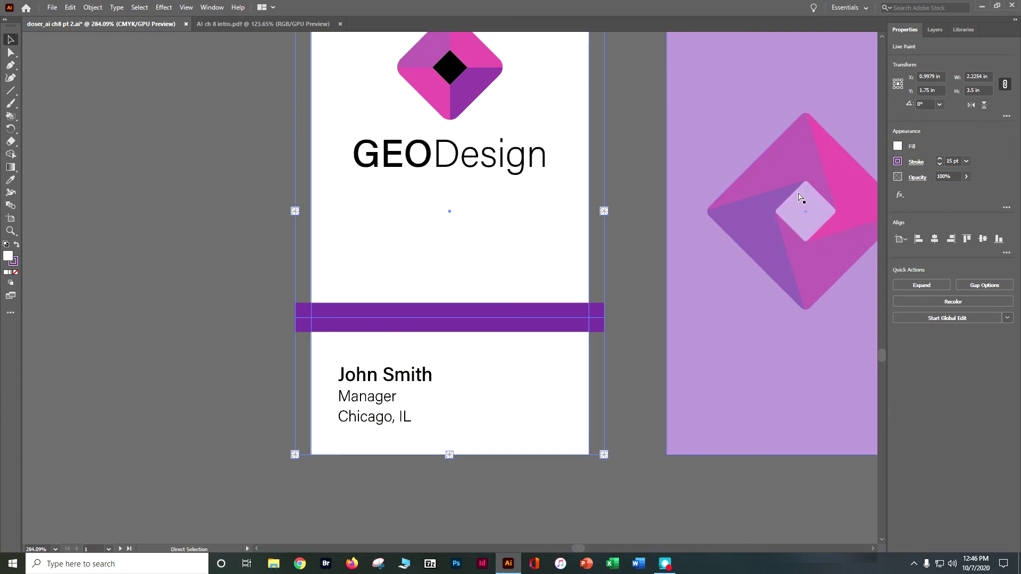
key(ctrl+z)
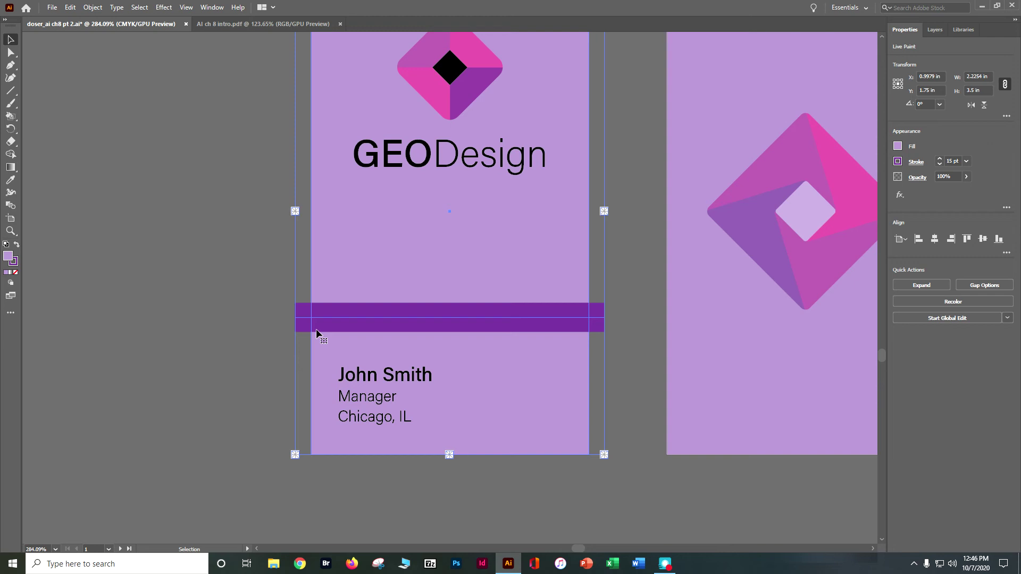
Live-paint the front card's background section below the purple line with the white swatch.
click(10, 118)
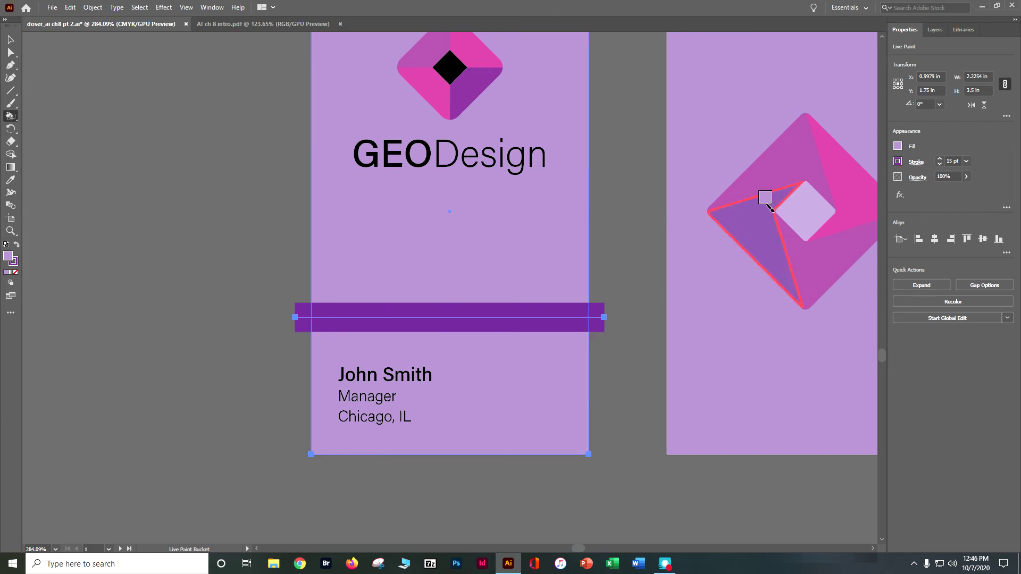
click(898, 148)
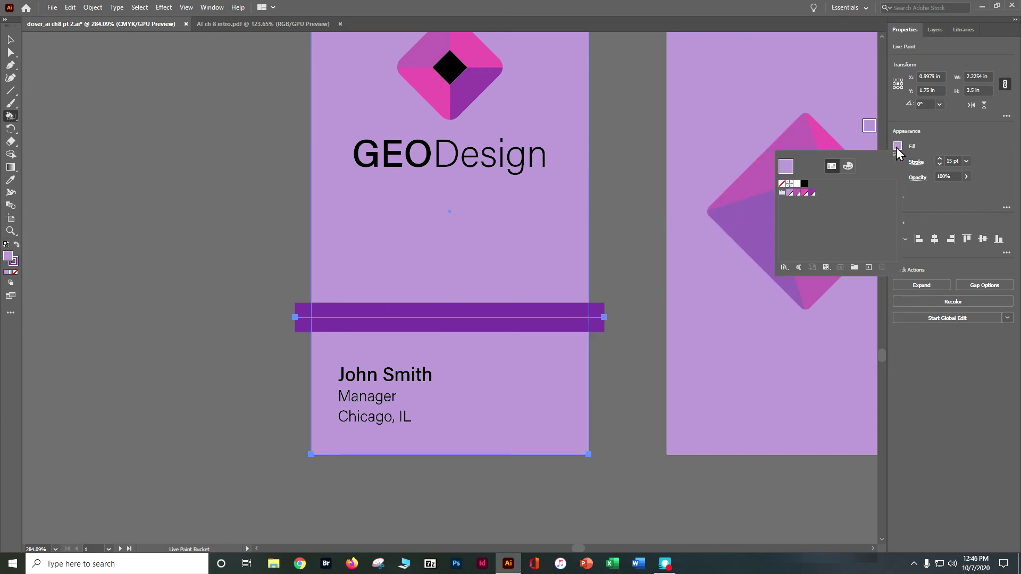
click(796, 184)
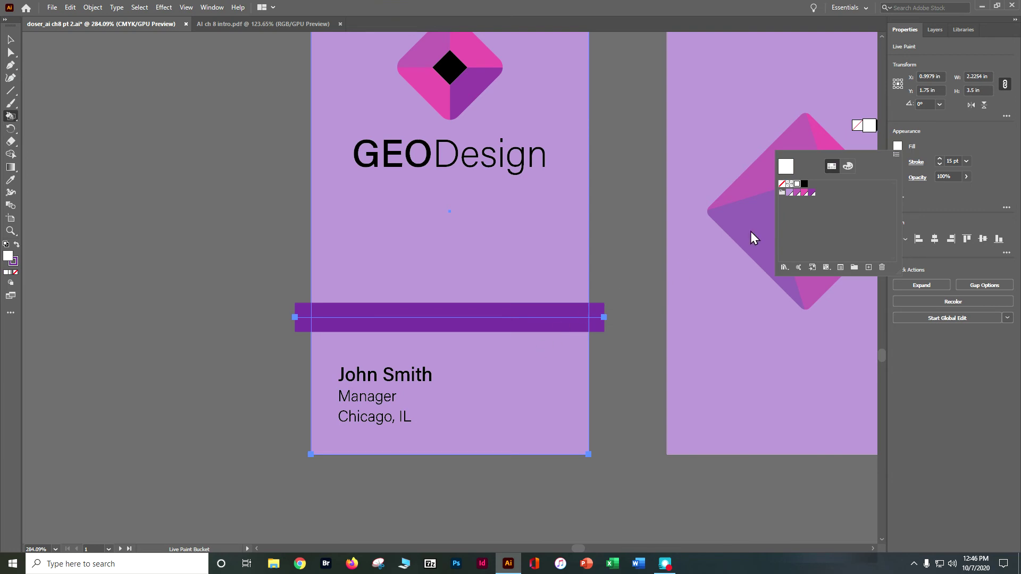
key(Escape)
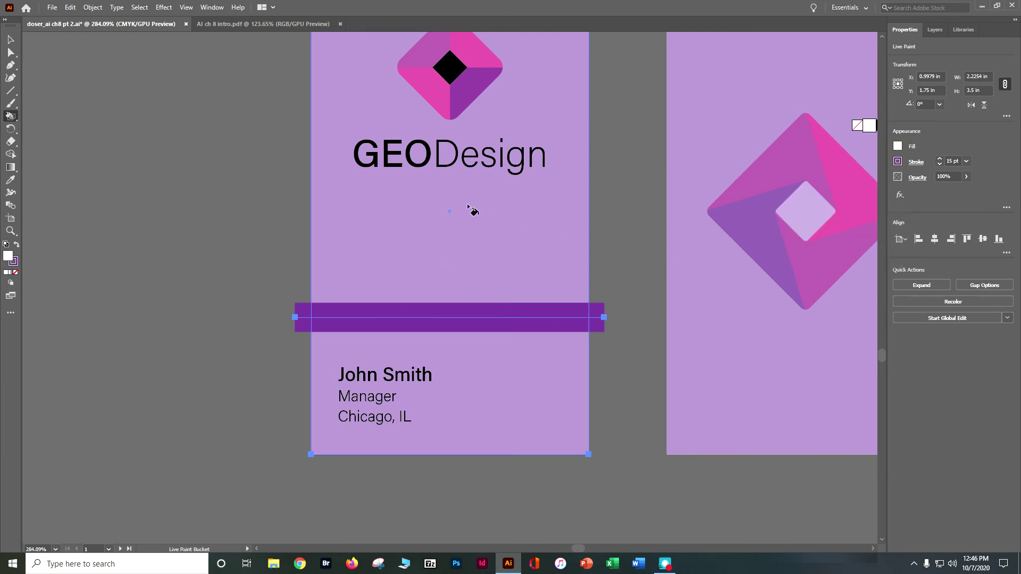
click(474, 372)
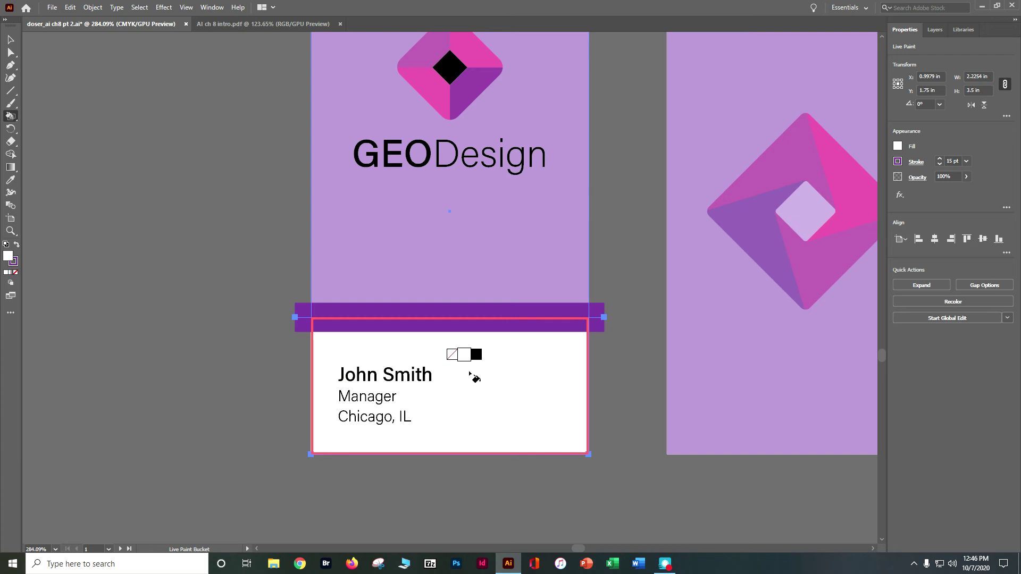
Isolate the background Live Paint group, raise the purple line's left endpoint to about X -0.06 in, Y 1.05 in, and exit isolation.
click(12, 39)
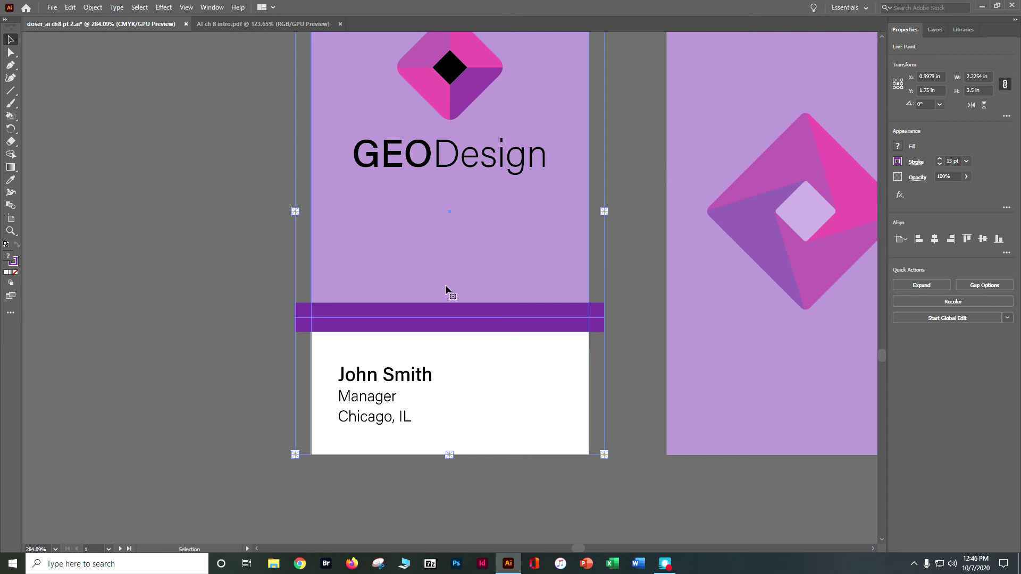
double_click(480, 237)
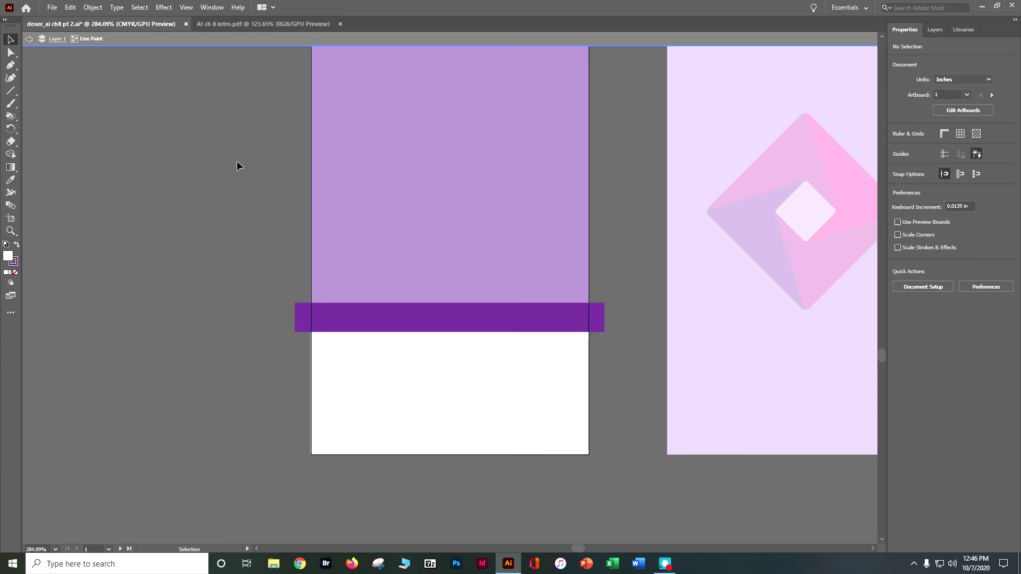
click(10, 52)
click(375, 318)
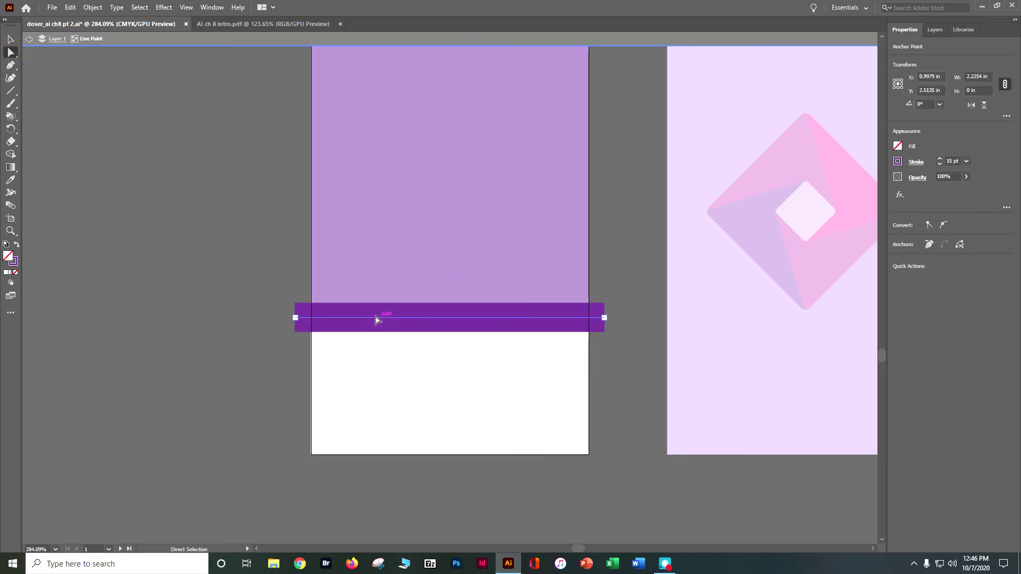
drag(296, 318, 301, 113)
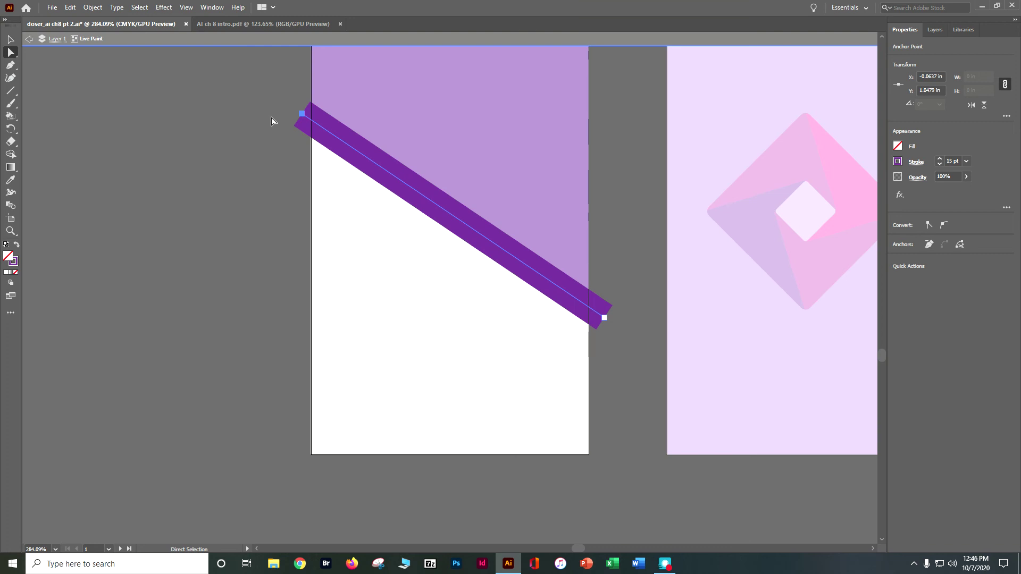
key(Escape)
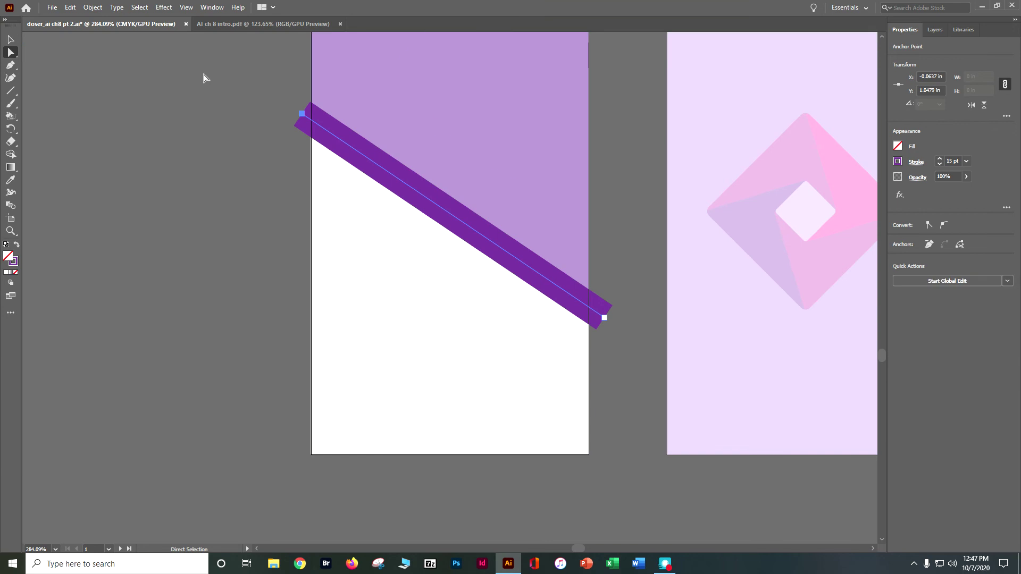
click(568, 293)
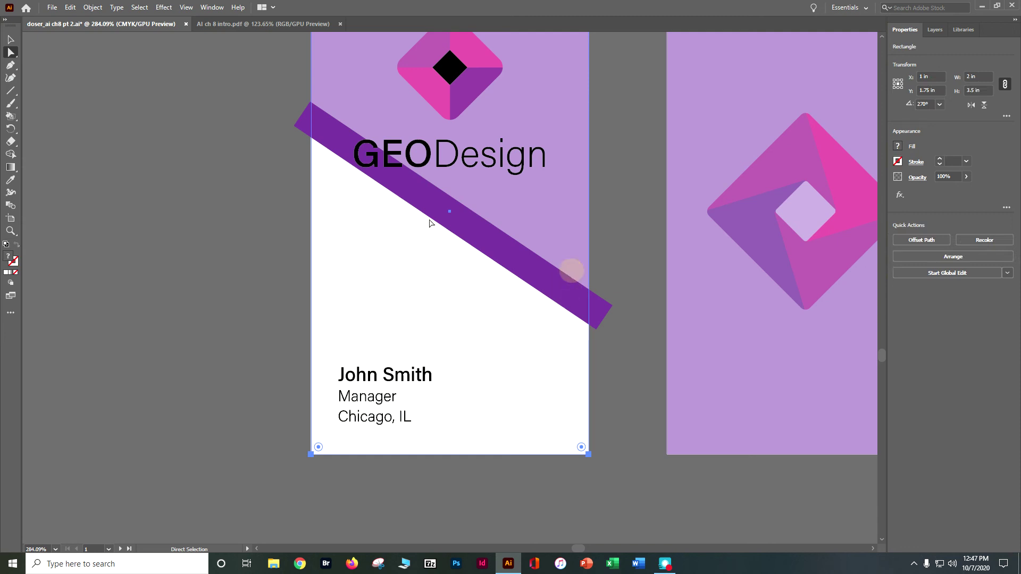
Isolate the background Live Paint group and move the whole purple line down to about X 0.945 in, Y 2.172 in.
click(11, 38)
double_click(550, 225)
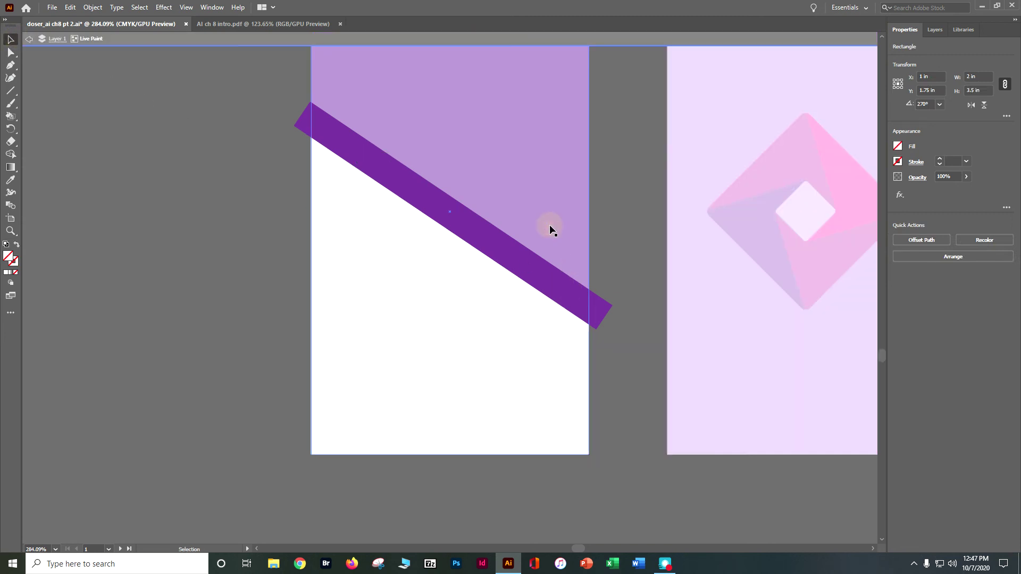
click(10, 52)
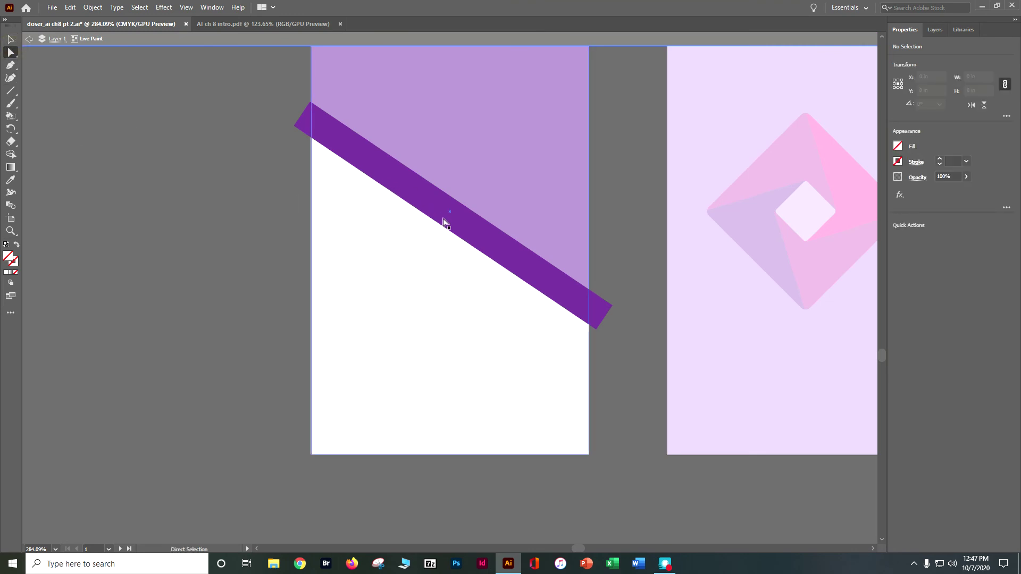
mouse_move(448, 214)
mouse_down()
mouse_move(449, 234)
mouse_move(443, 219)
mouse_up()
click(603, 314)
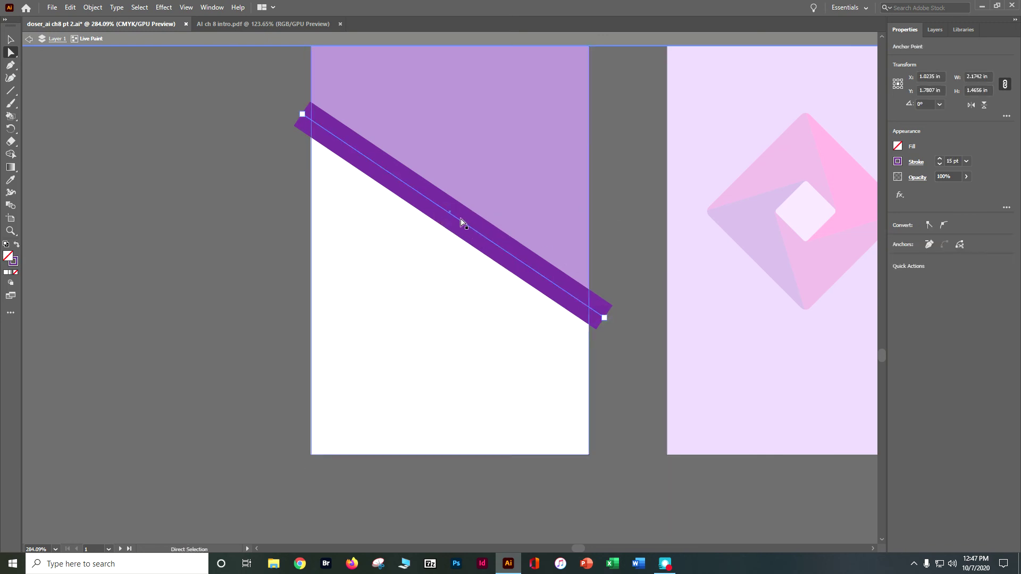
drag(455, 216, 447, 276)
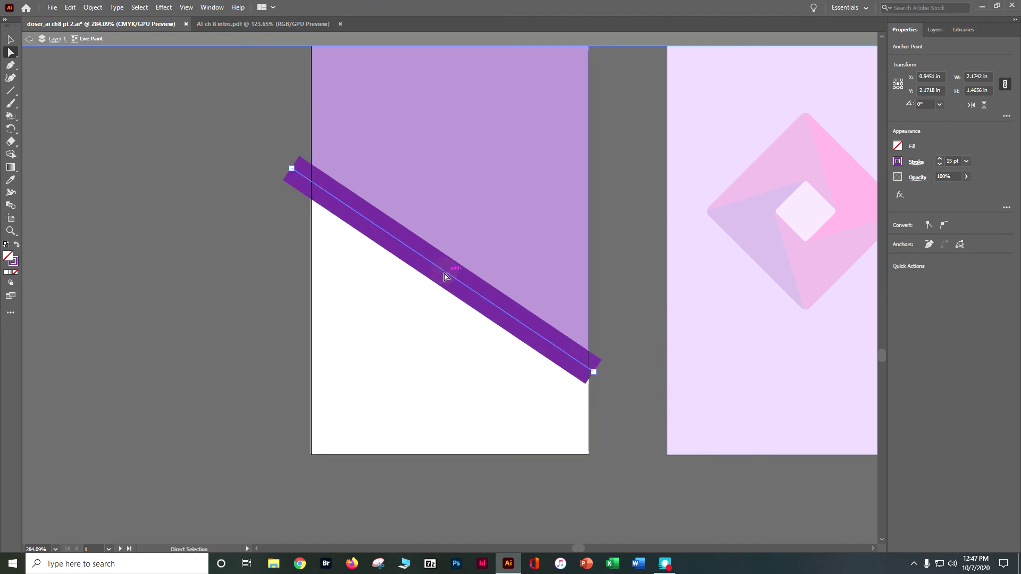
click(447, 276)
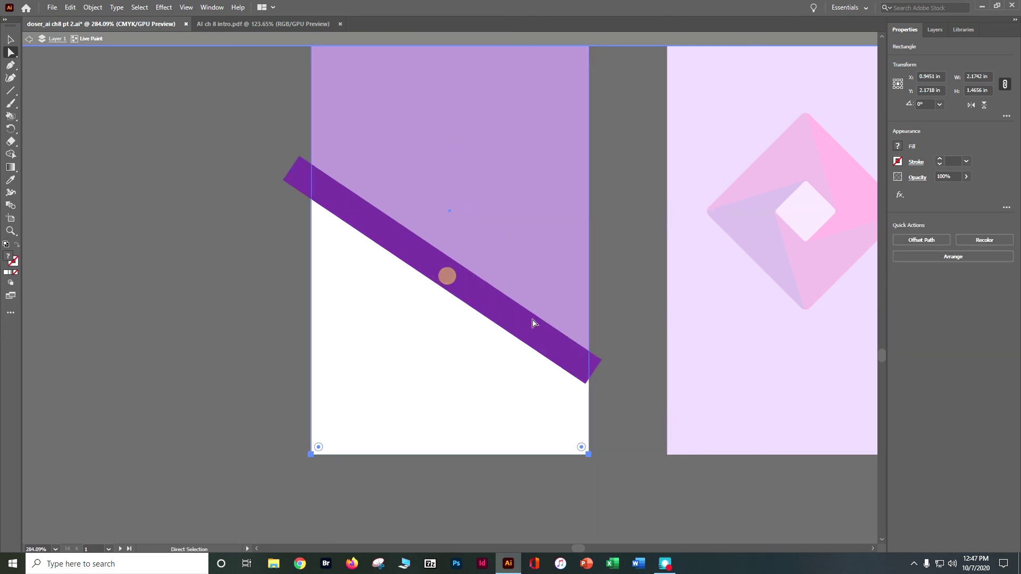
Nudge the whole purple line right to about X 0.973 in, exit isolation and deselect it.
click(601, 364)
click(577, 366)
click(577, 366)
key(Right)
key(Right)
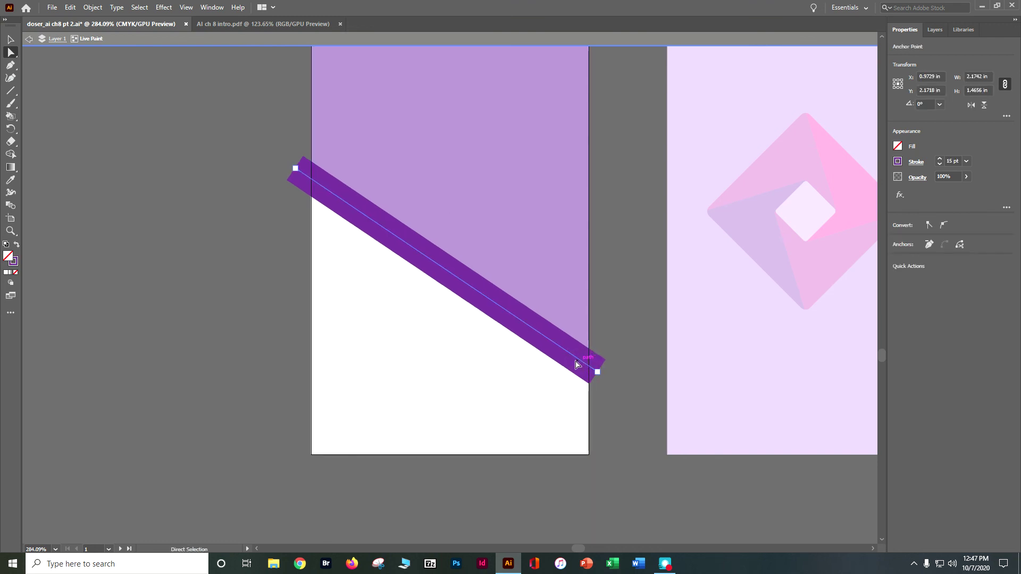
key(Escape)
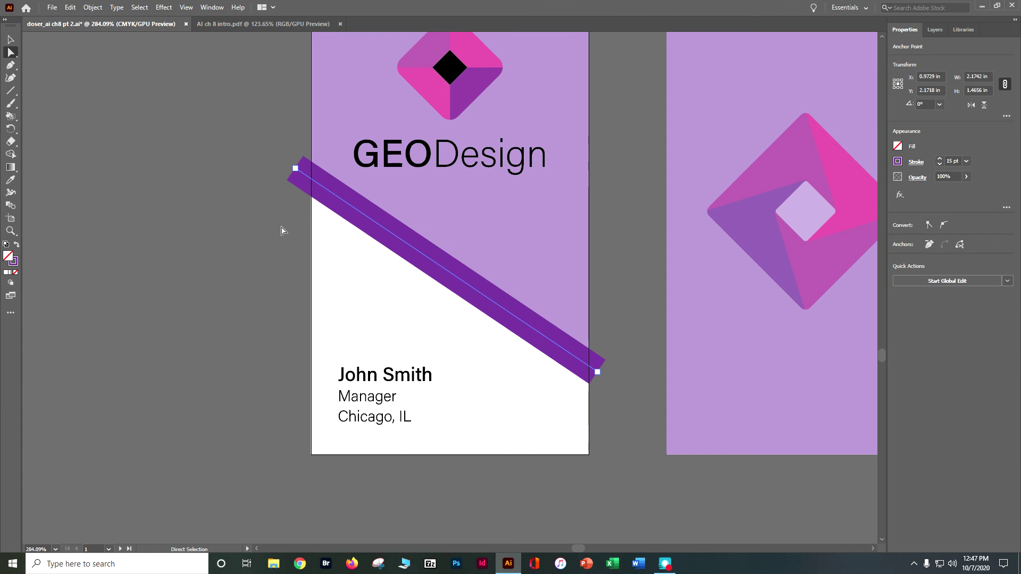
click(275, 237)
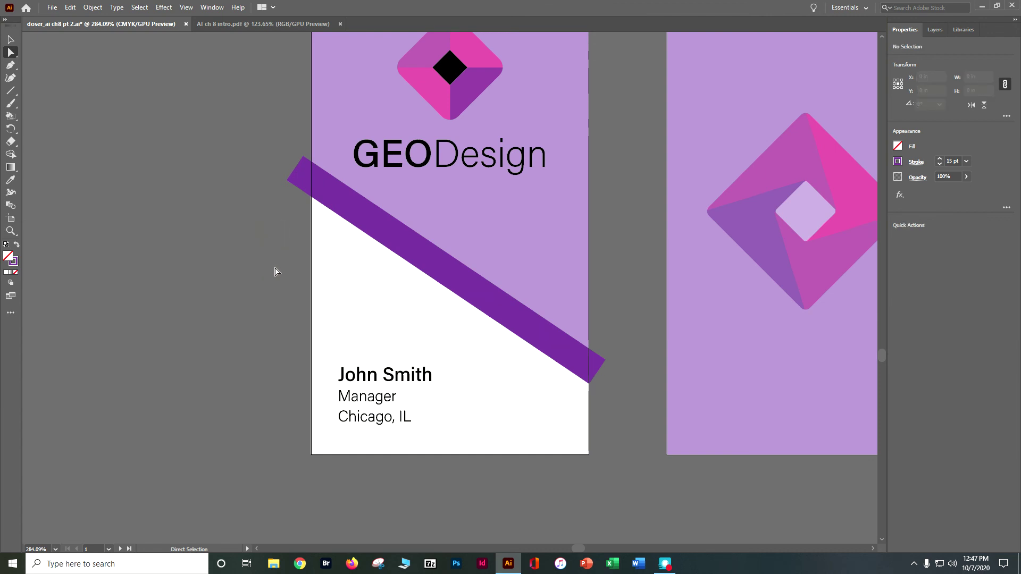
Live-paint the black center diamond of the front card's logo with the light purple swatch, and deselect everything.
key(ctrl+minus)
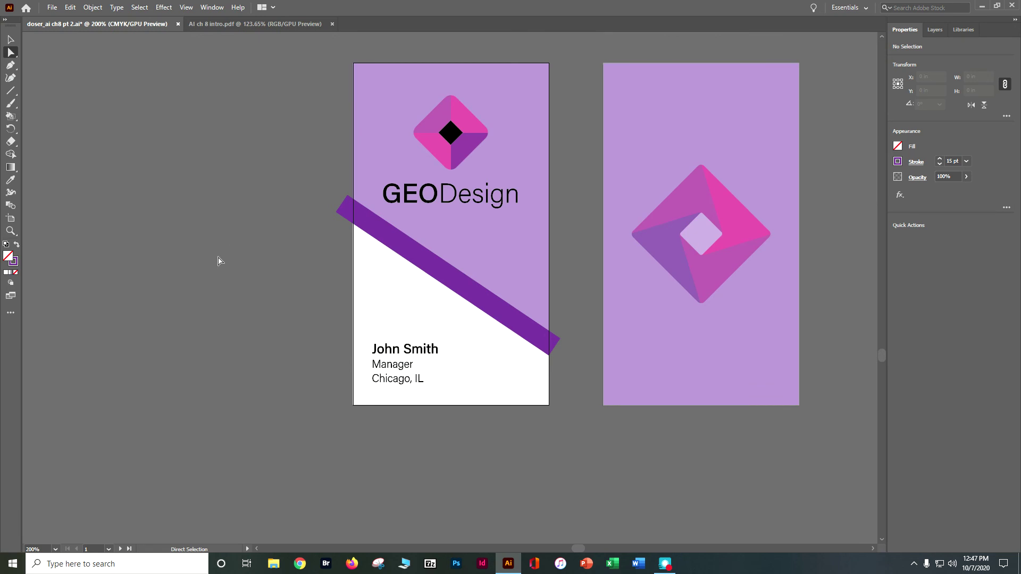
click(11, 40)
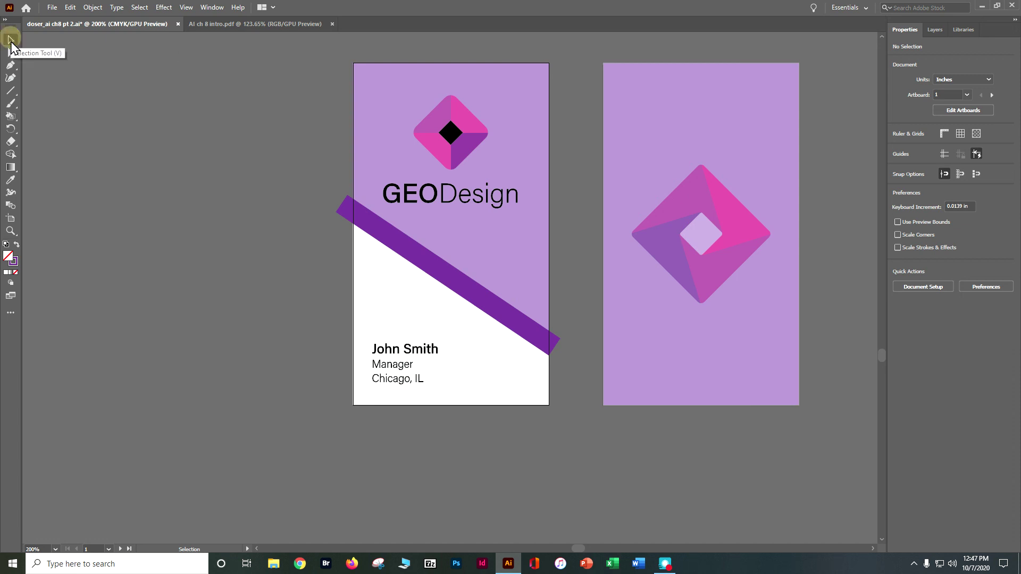
click(450, 138)
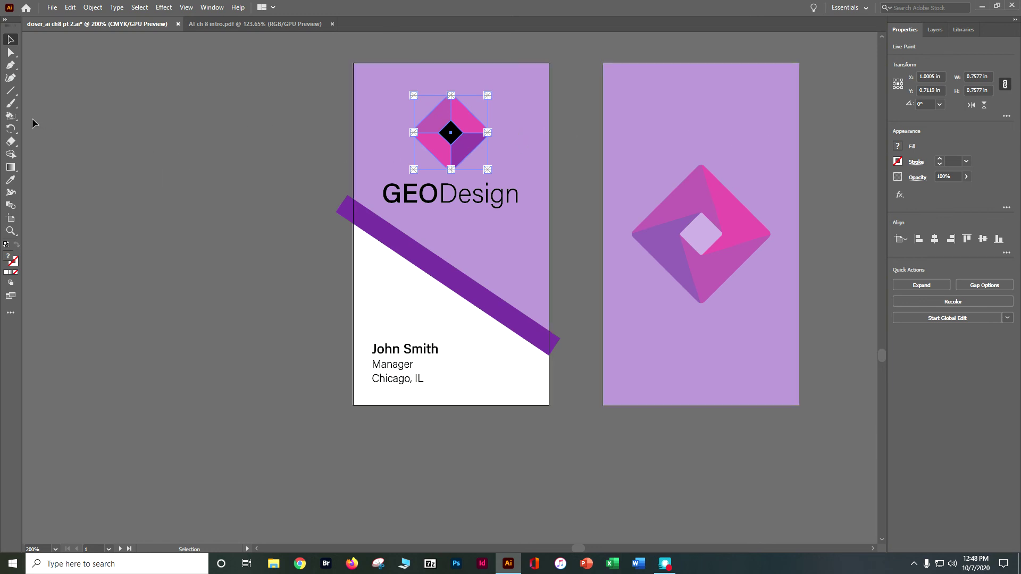
click(11, 118)
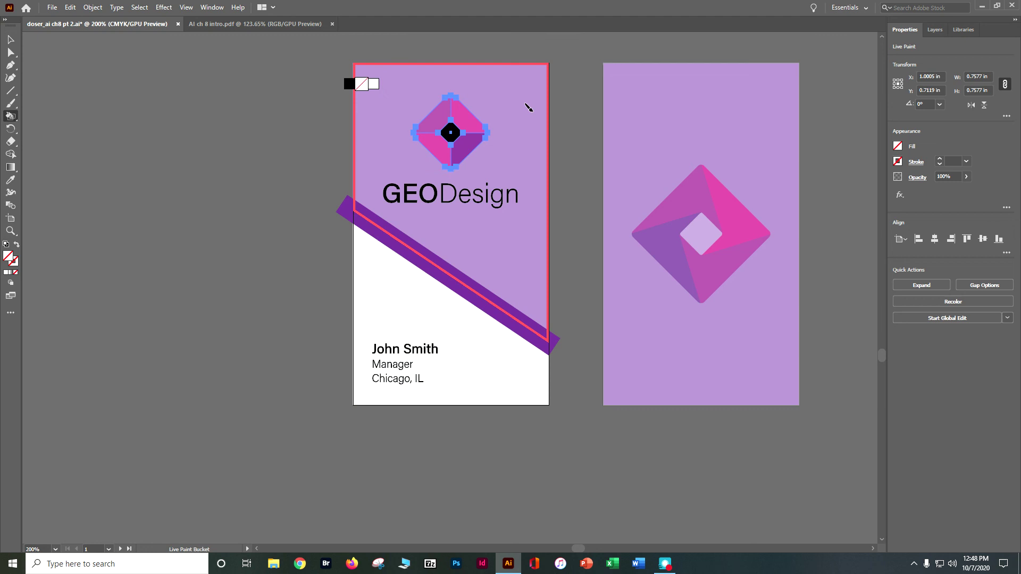
click(898, 147)
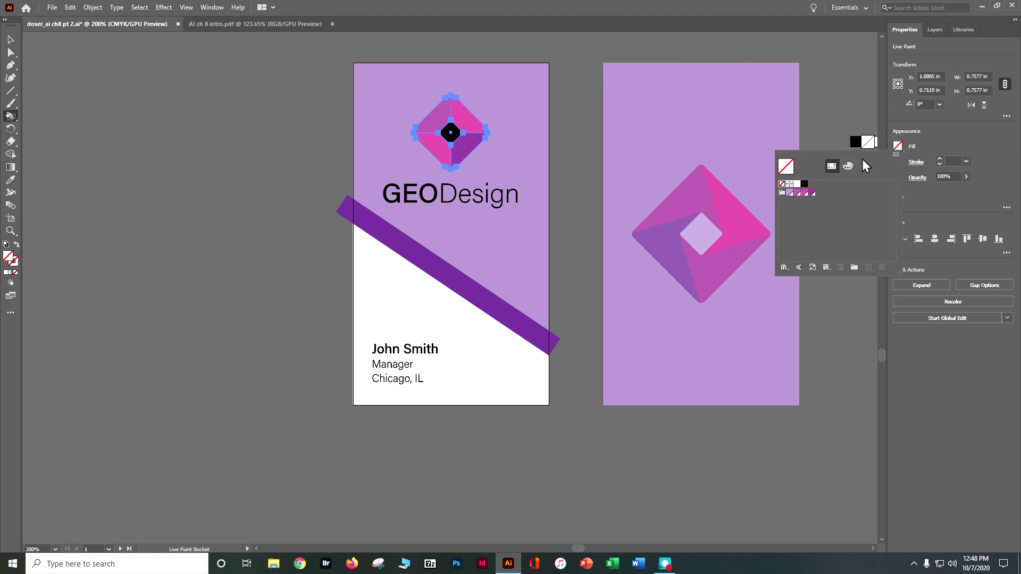
click(790, 193)
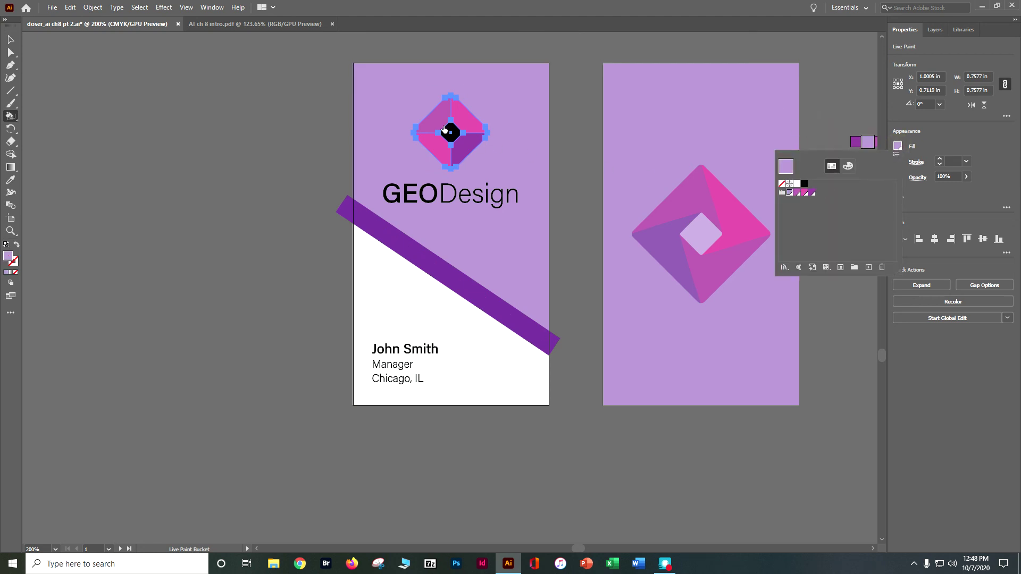
click(796, 141)
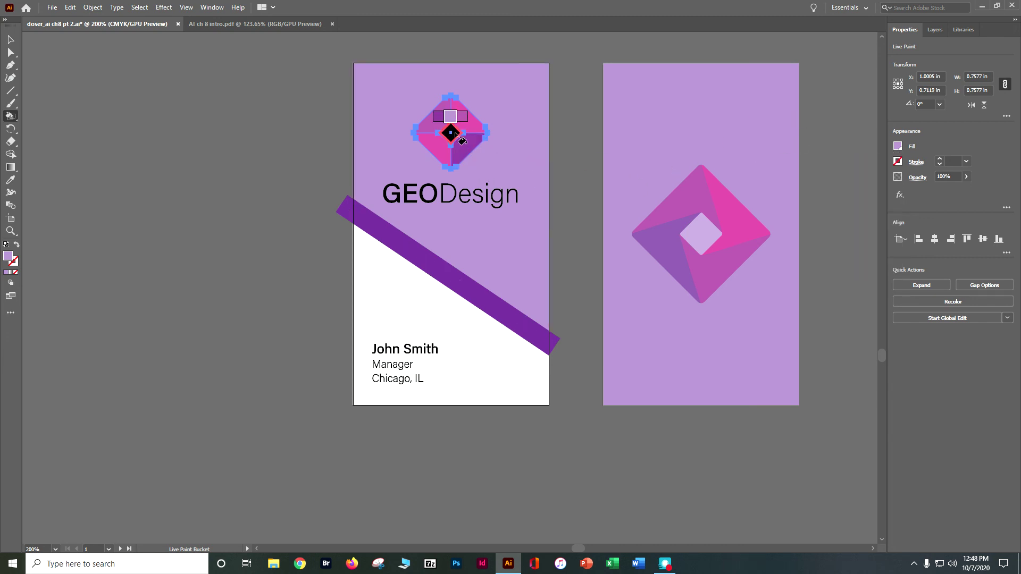
click(453, 132)
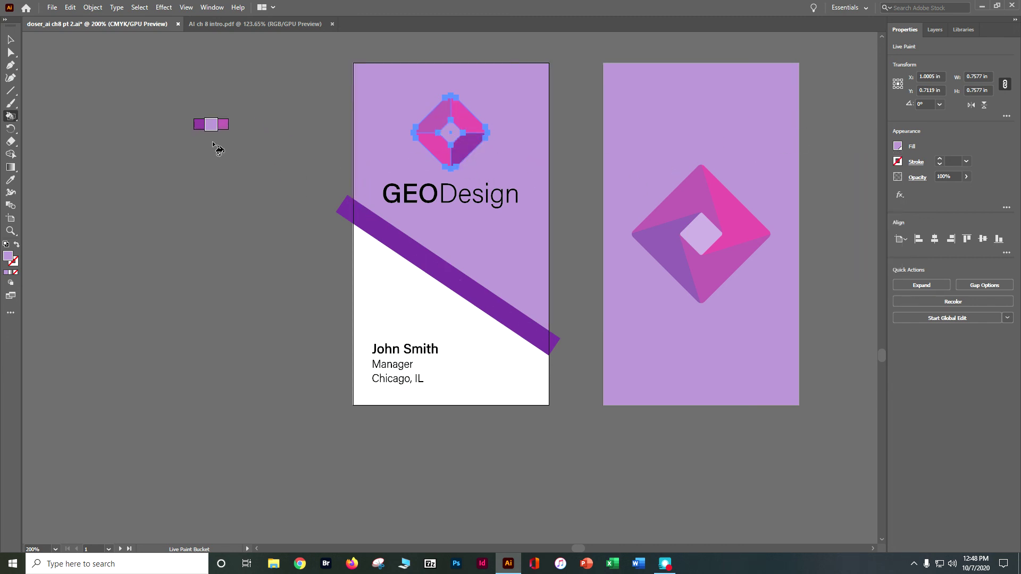
click(11, 40)
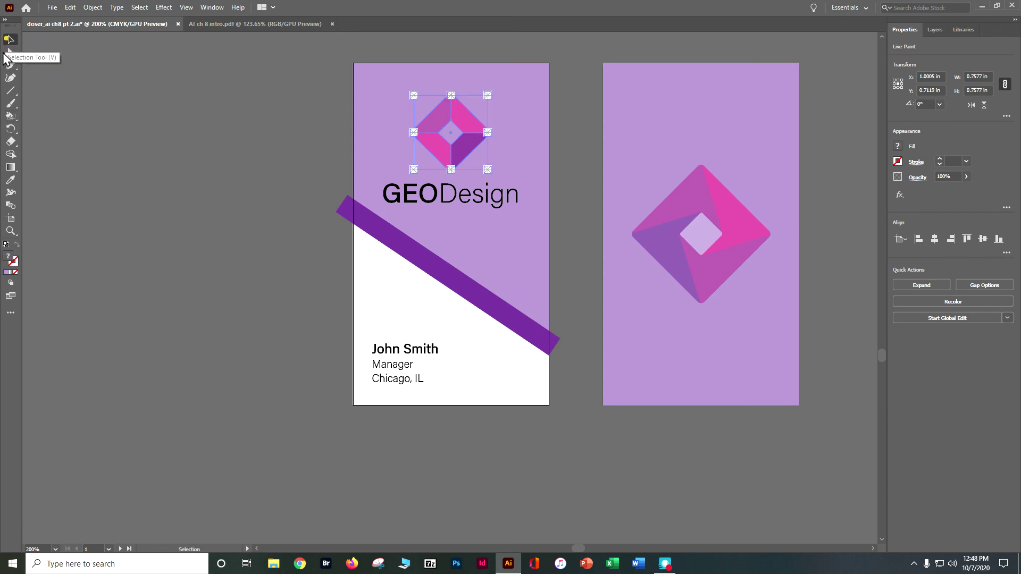
scroll(205, 165, down, 1)
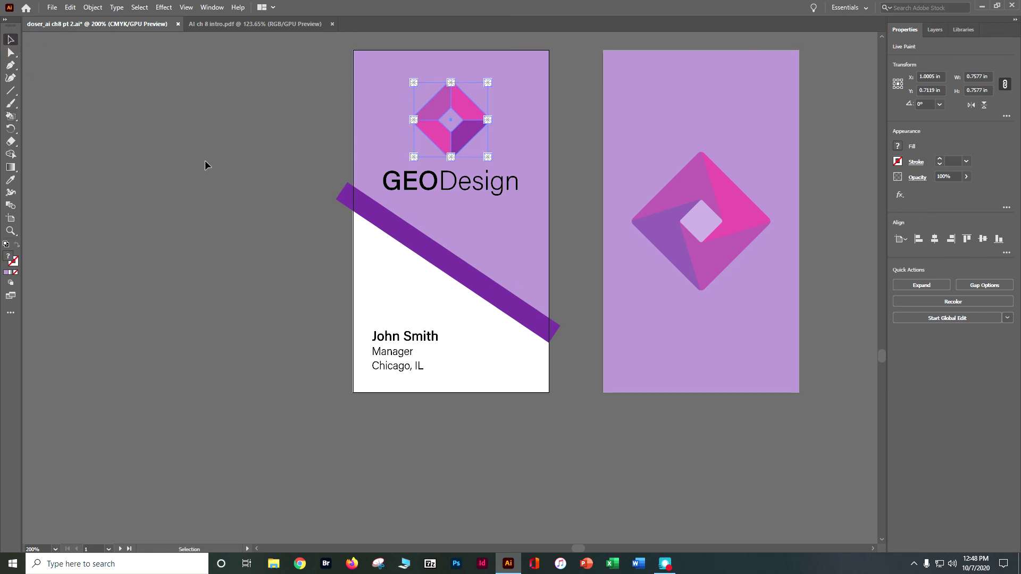
click(143, 7)
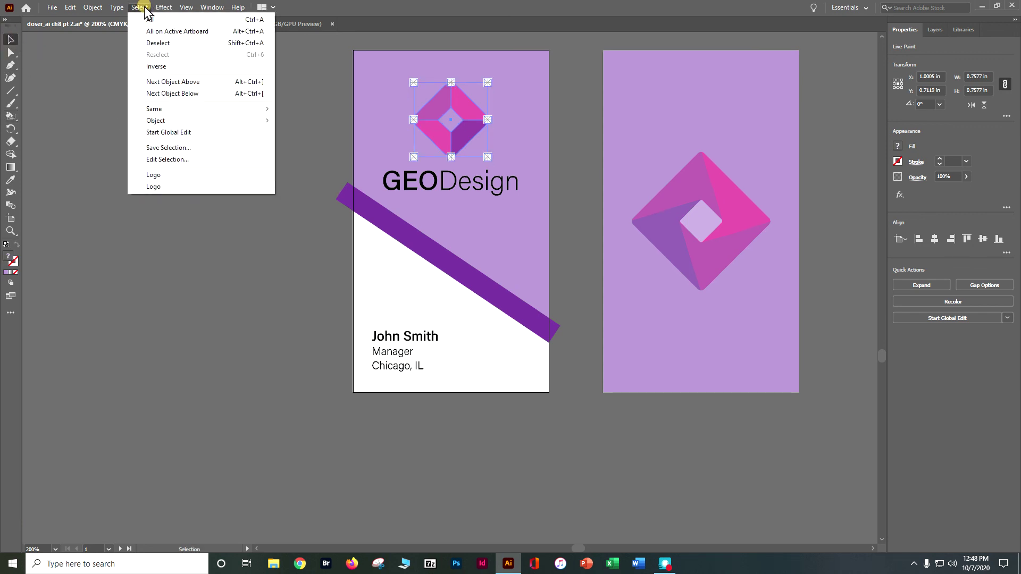
click(144, 44)
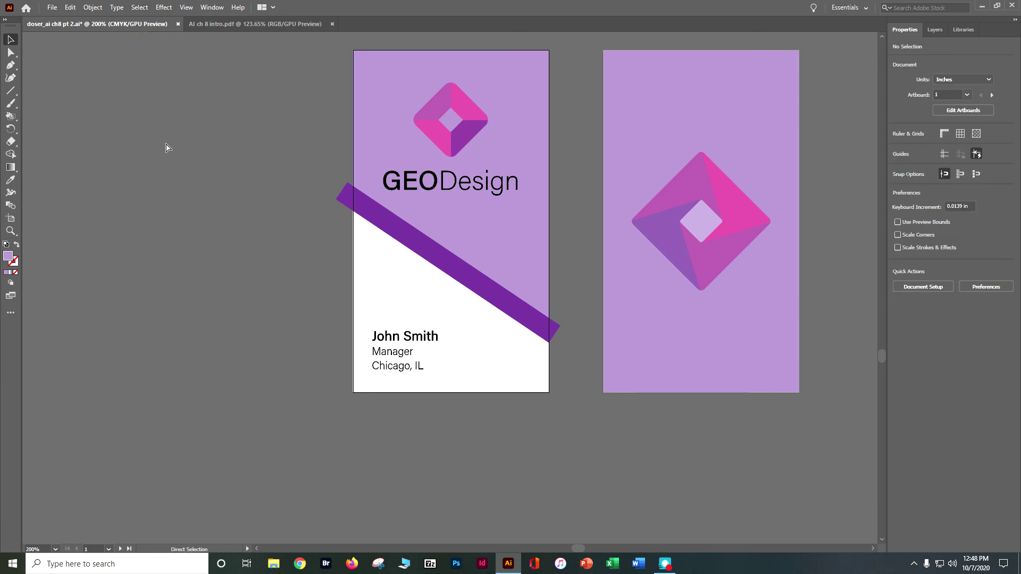
Package the document into a folder named "doser_ai ch8 pt 2_pkg" in Lesson08 and show the package.
click(52, 7)
click(81, 233)
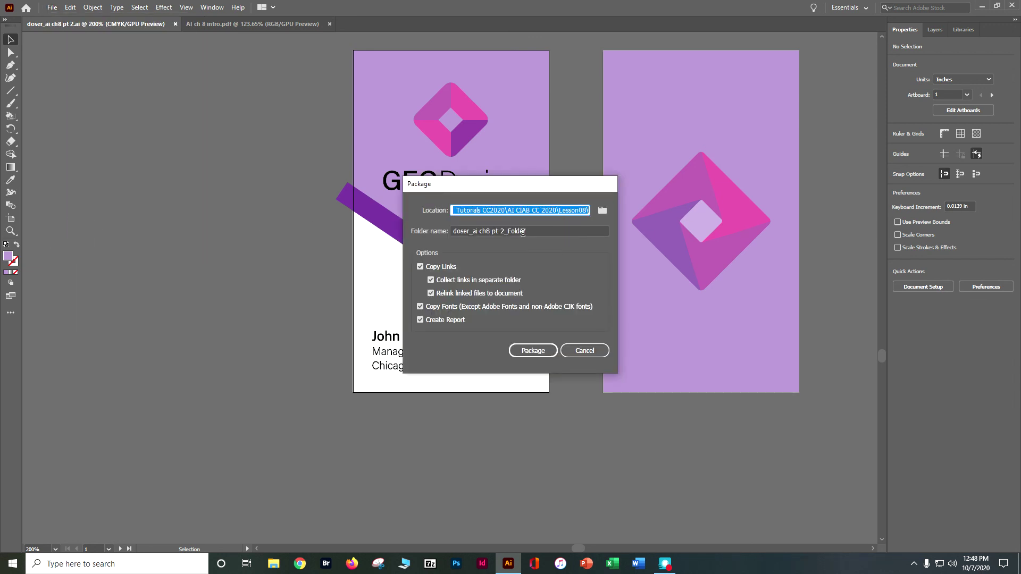
click(522, 232)
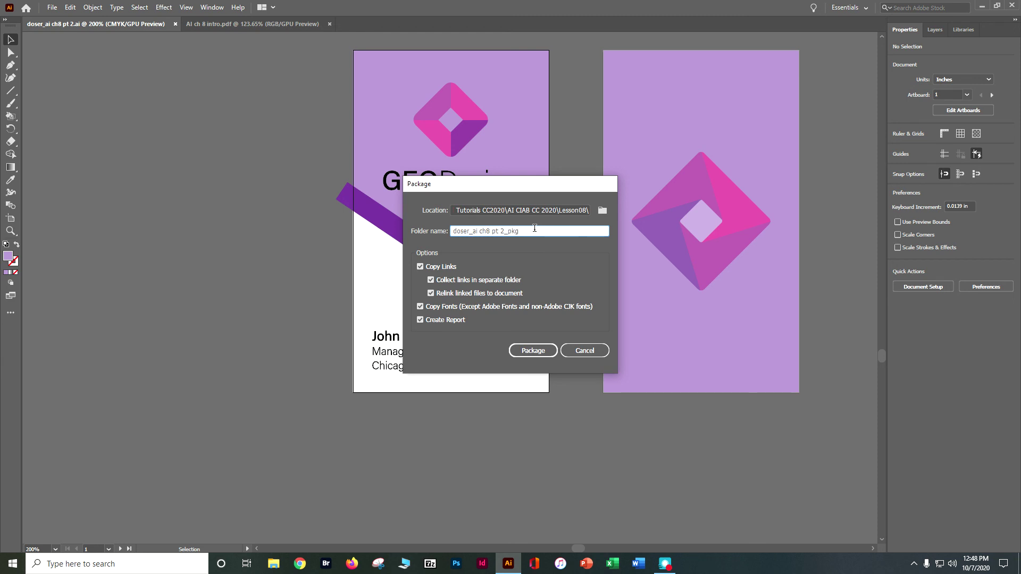
click(523, 352)
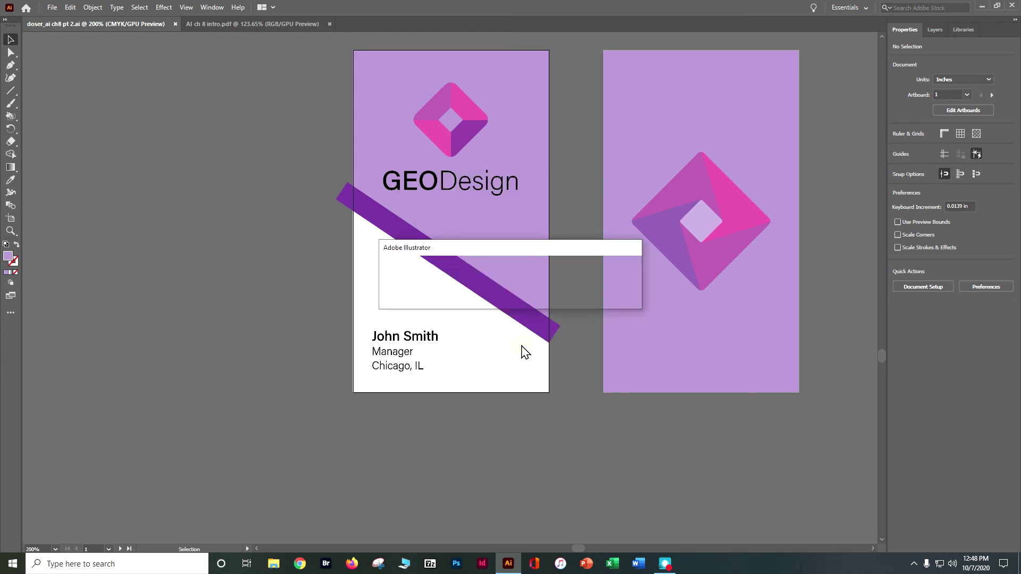
click(575, 296)
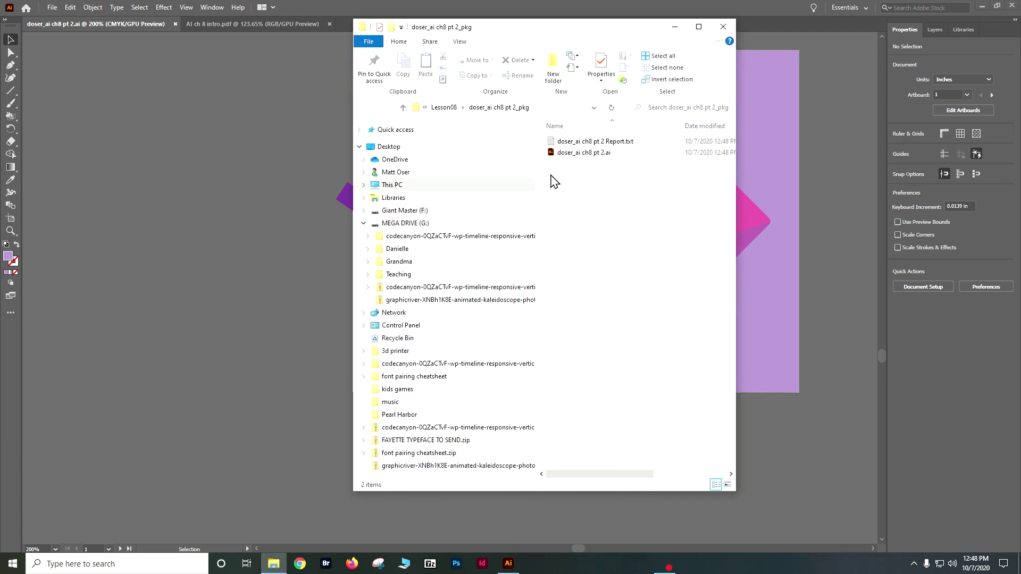
Compress the doser_ai ch8 pt 1_PKG and doser_ai ch8 pt 2_pkg folders in Lesson08 into one zip file, and close the folder window.
click(457, 109)
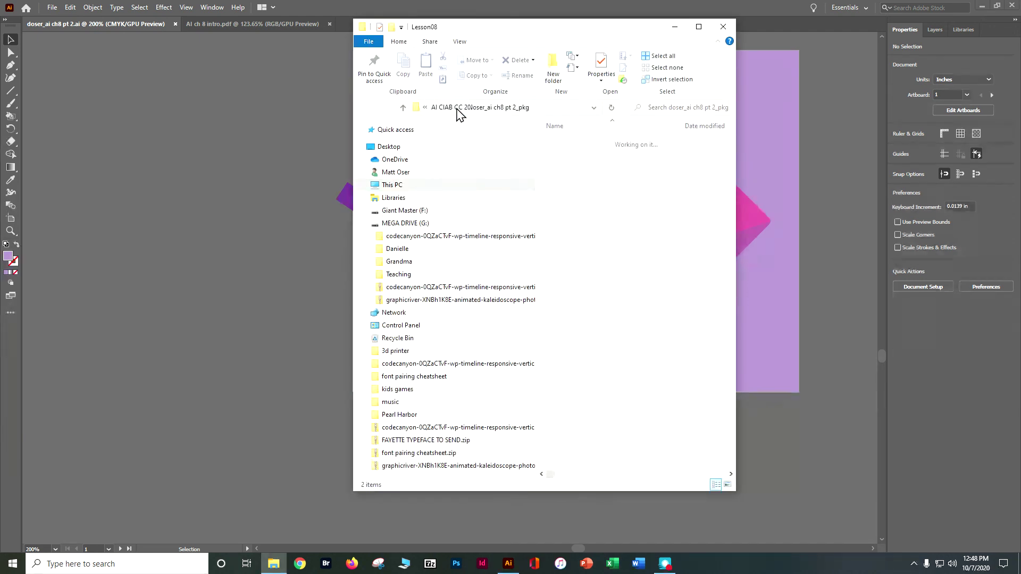
click(457, 109)
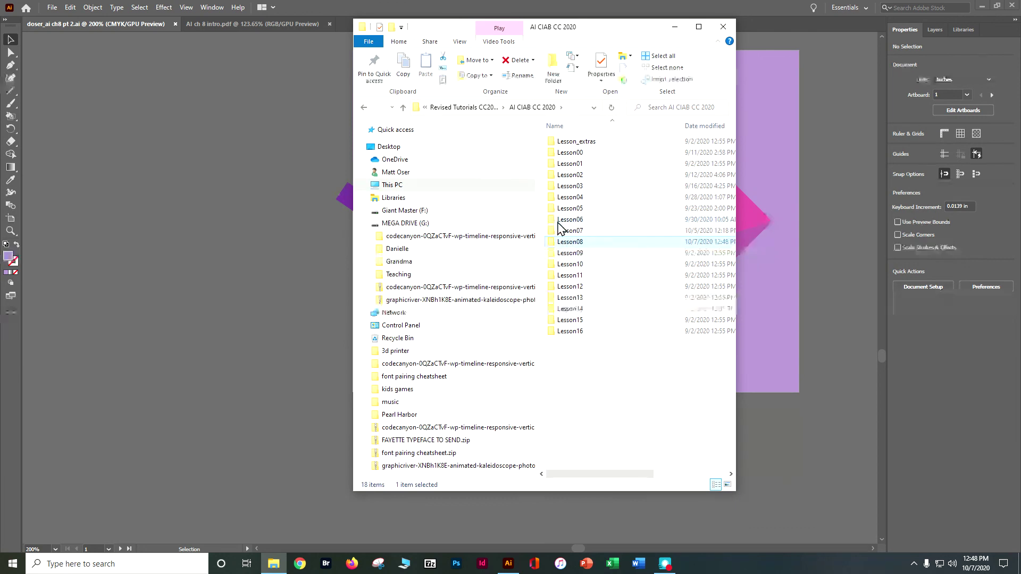
double_click(564, 242)
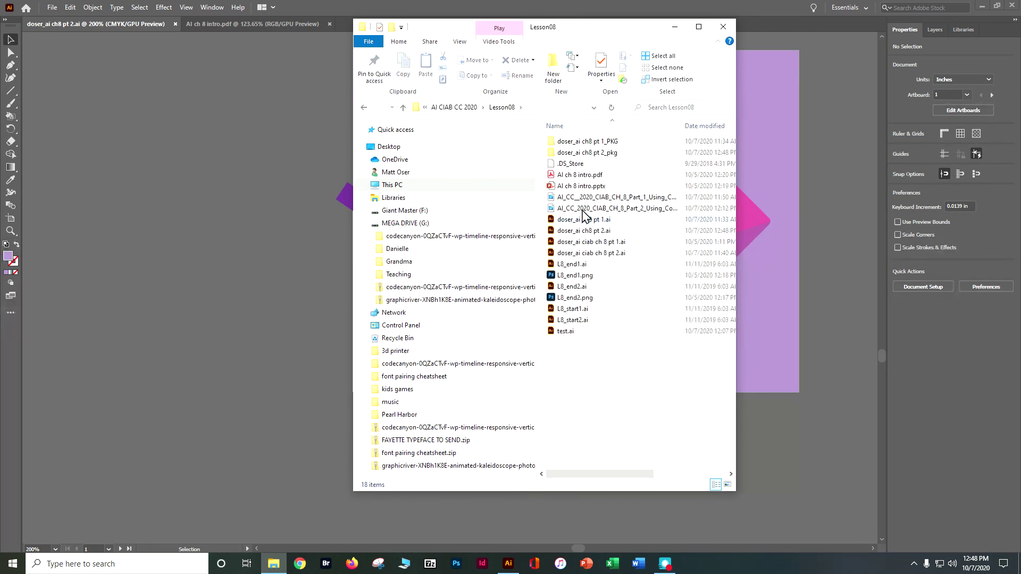
click(620, 148)
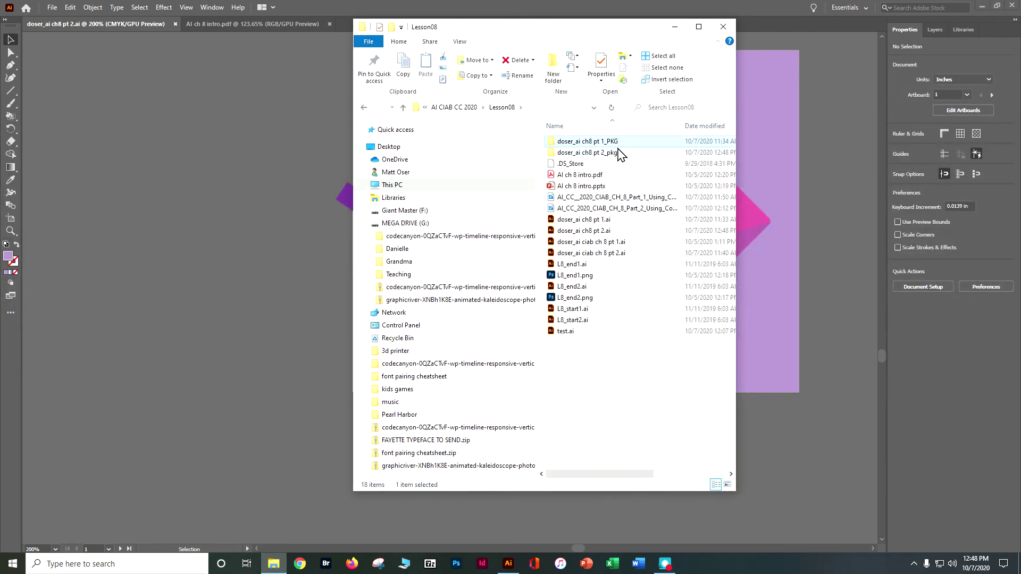
shift+click(620, 157)
right_click(619, 152)
mouse_move(642, 403)
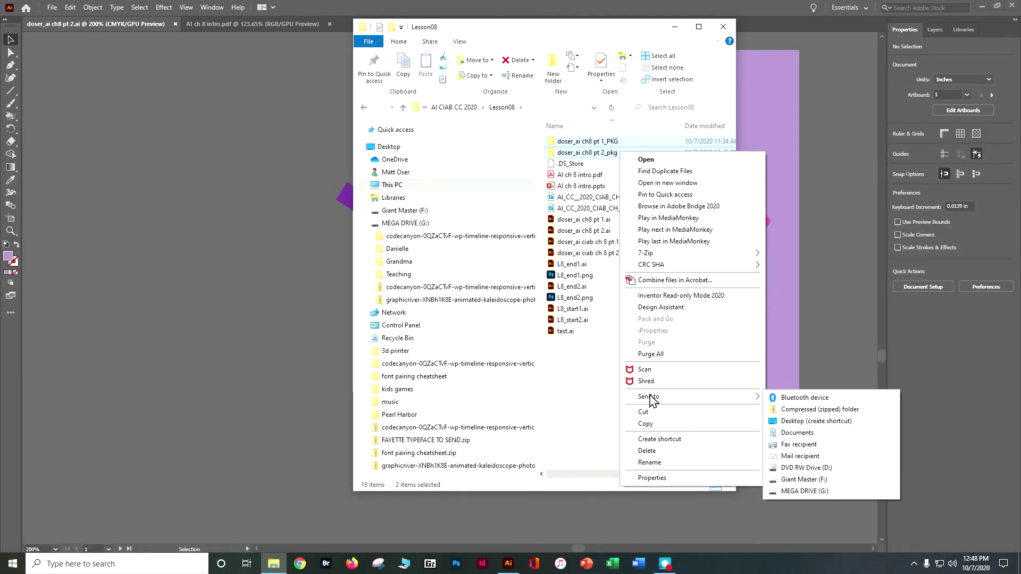
click(793, 410)
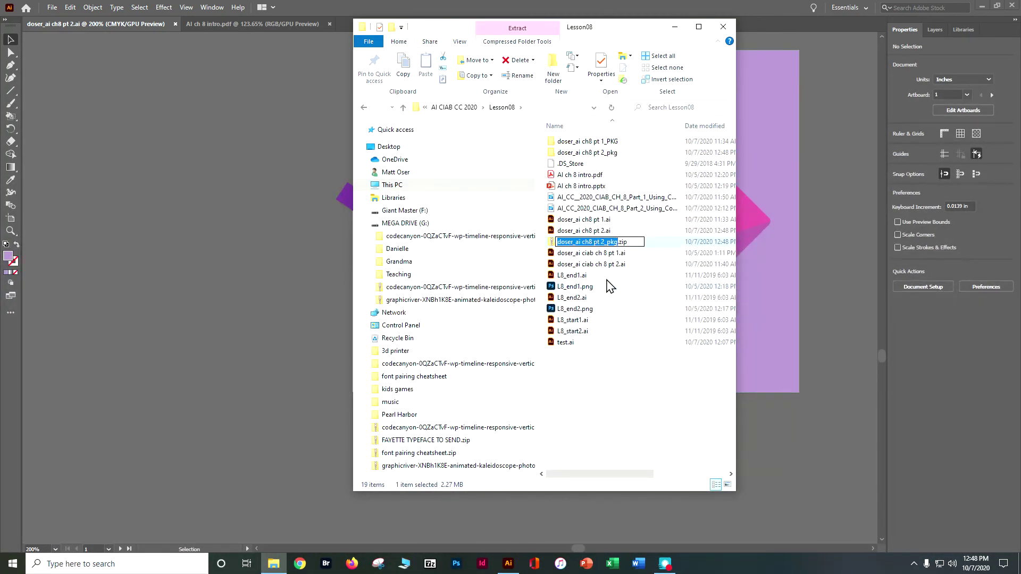
click(325, 241)
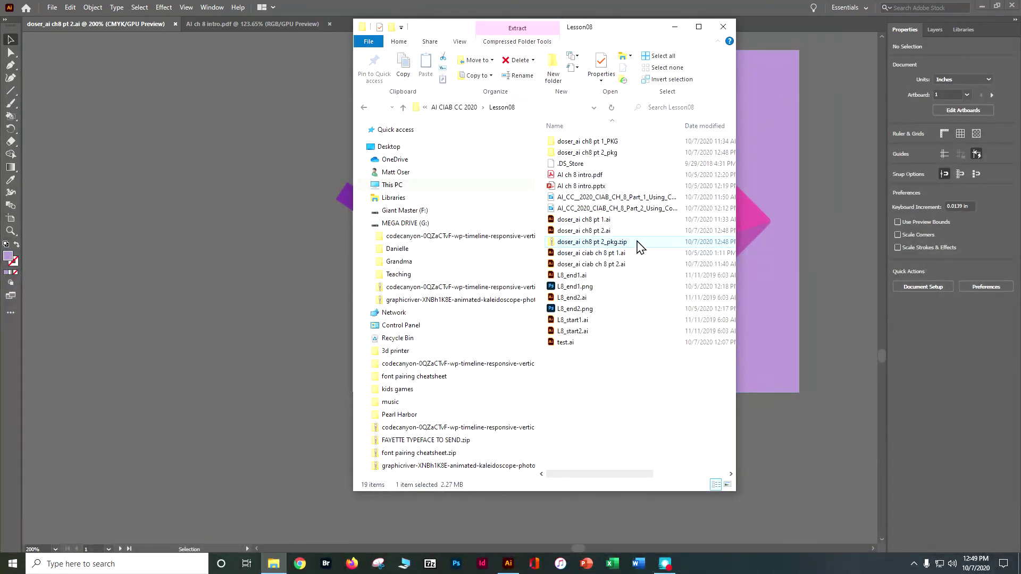
click(723, 26)
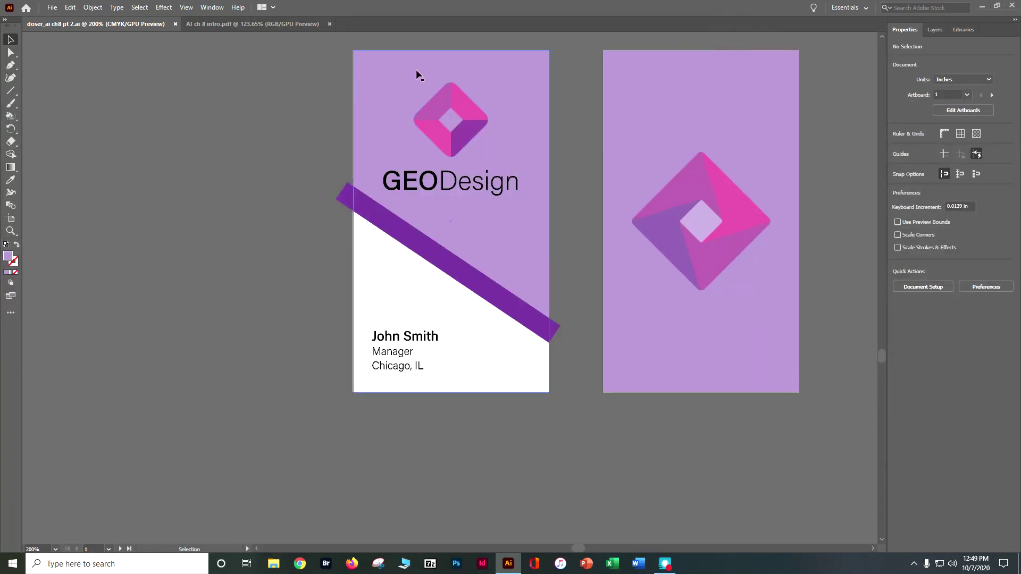